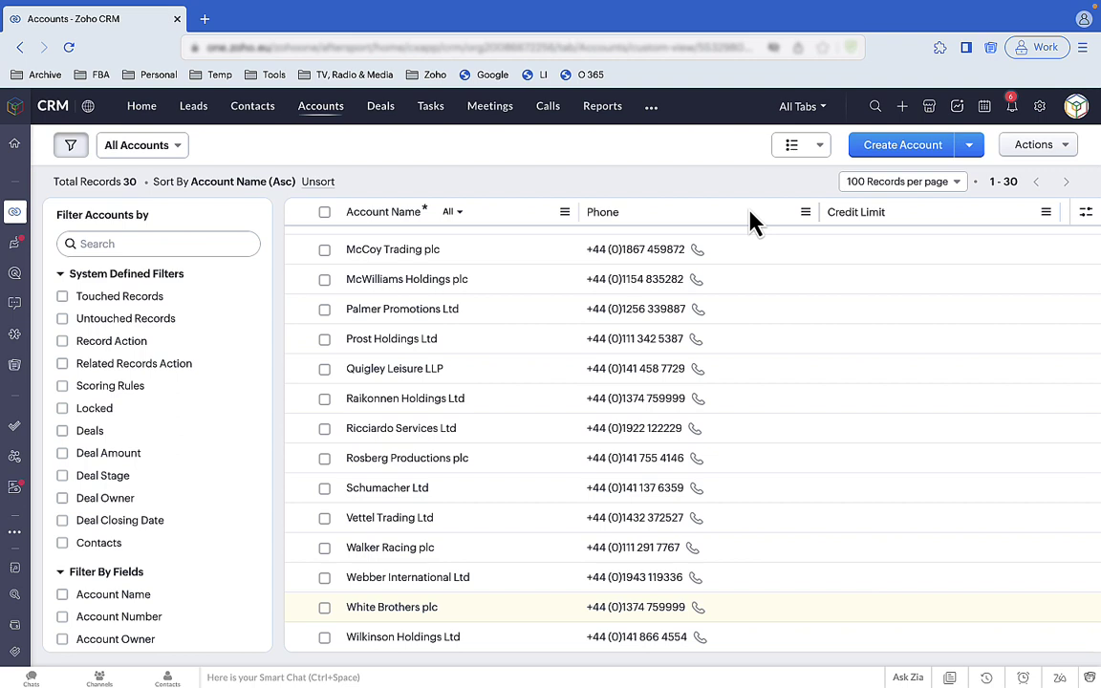
Review the White Brothers plc account record, then go to the CRM Setup page.
{"action": "left_click", "coordinate": [393, 607]}
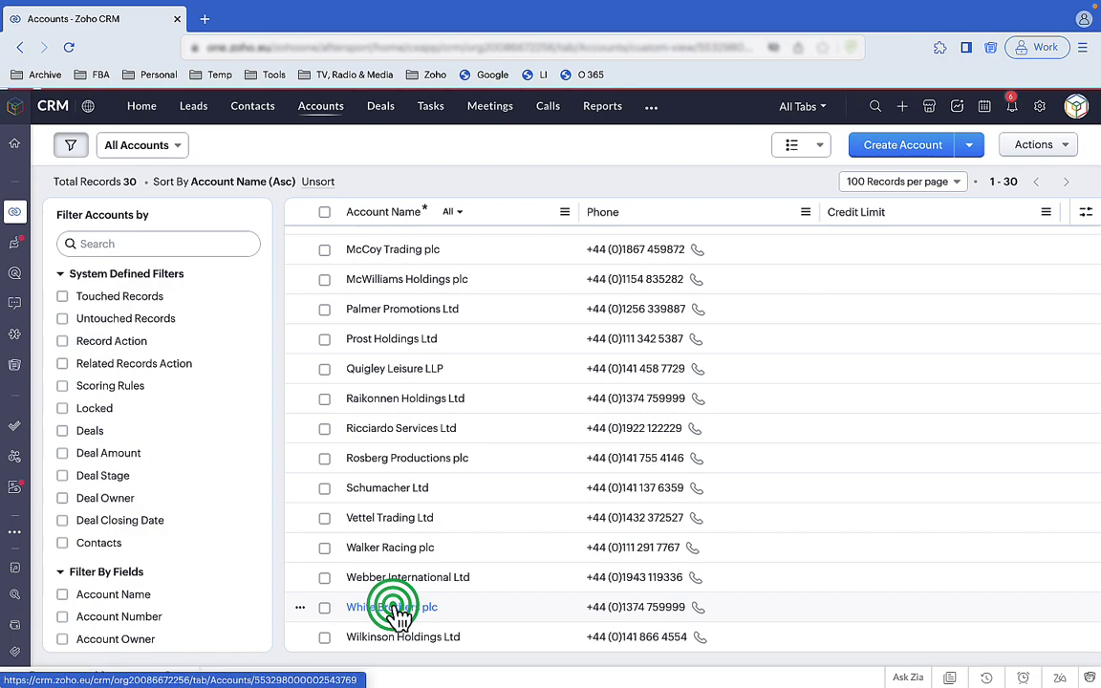
{"action": "left_click_drag", "start_coordinate": [1090, 258], "coordinate": [1098, 304]}
{"action": "scroll", "coordinate": [1098, 304], "scroll_direction": "down", "scroll_amount": 20}
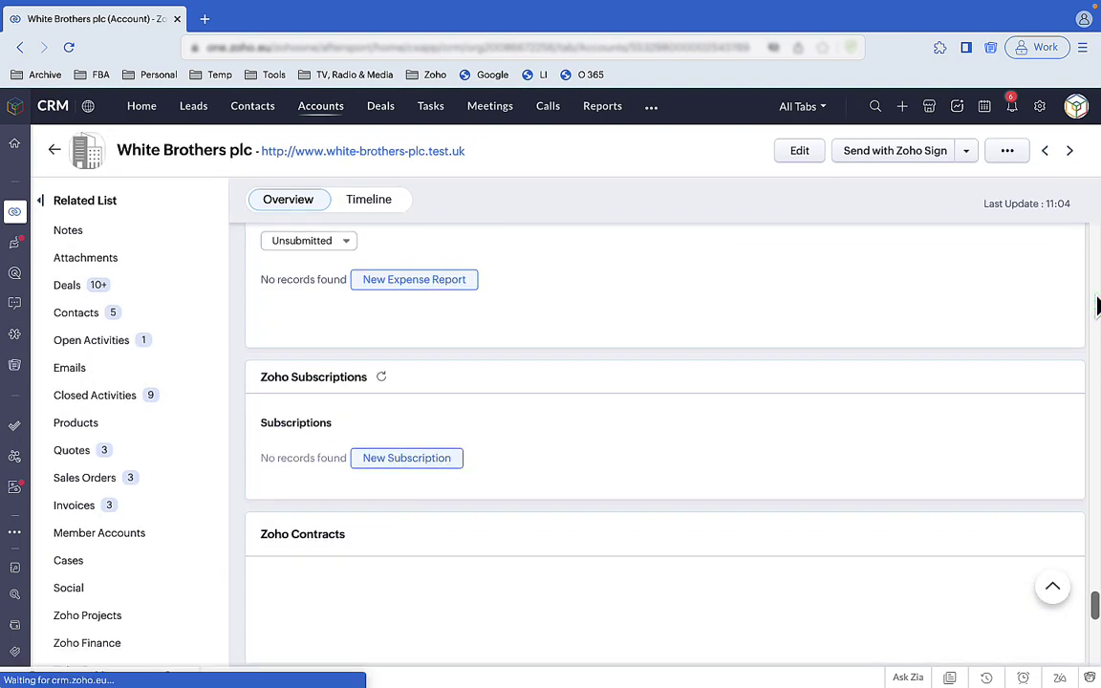
{"action": "scroll", "coordinate": [1097, 304], "scroll_direction": "down", "scroll_amount": 5}
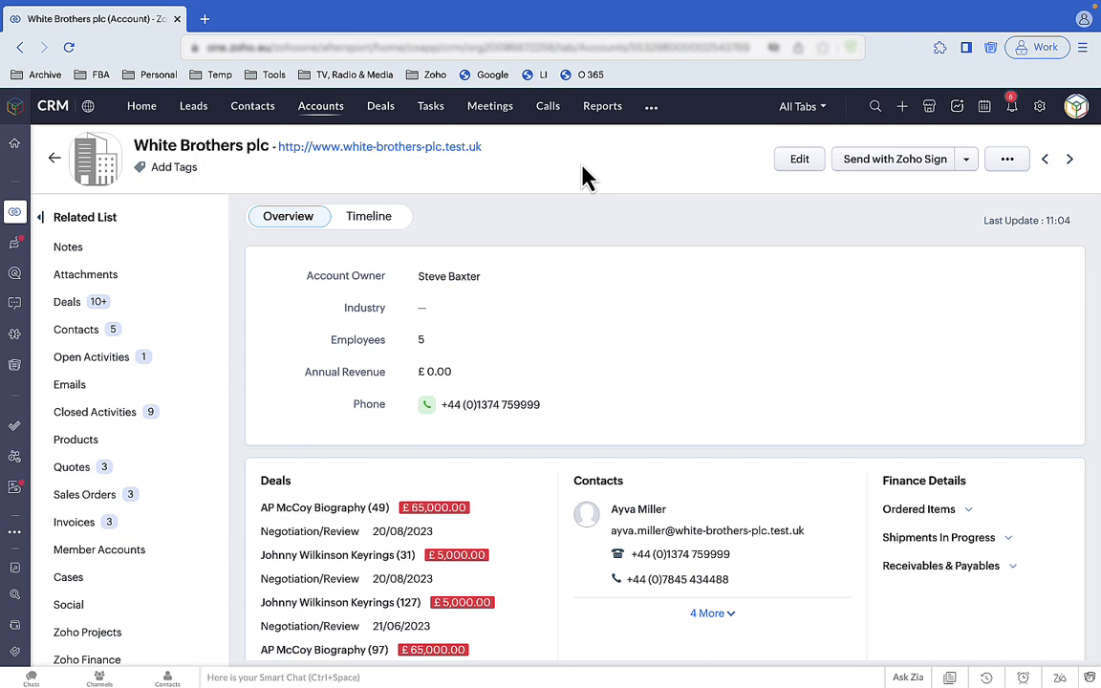
{"action": "left_click", "coordinate": [1041, 106]}
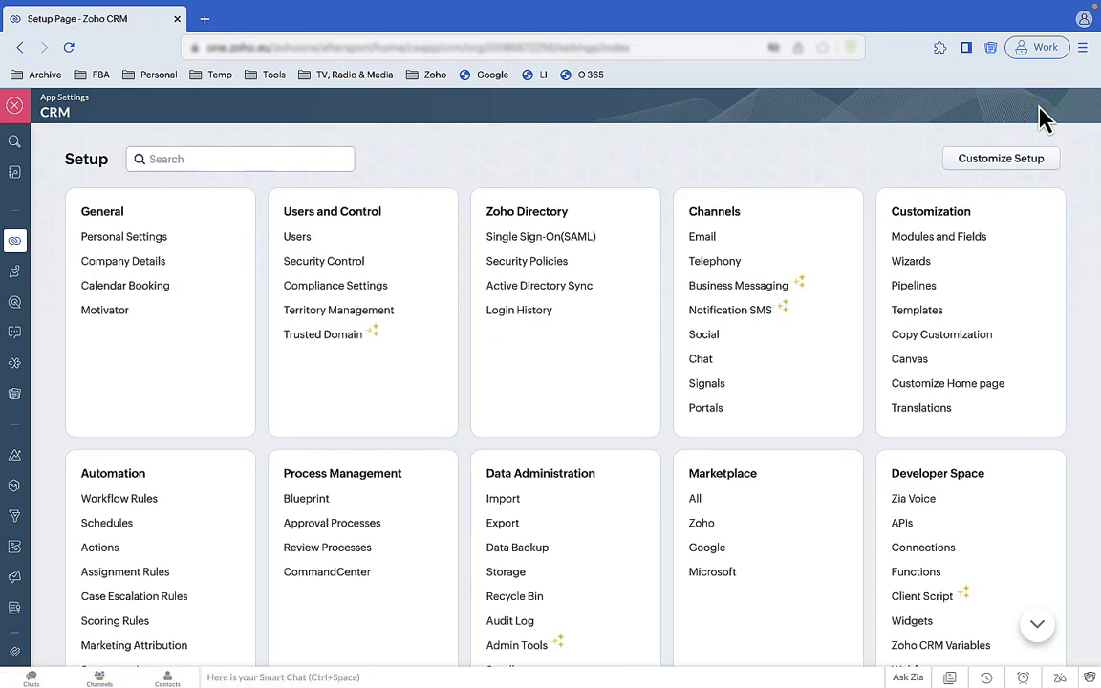
Create a new Canvas record detail page for Accounts from a blank template.
{"action": "left_click", "coordinate": [909, 359]}
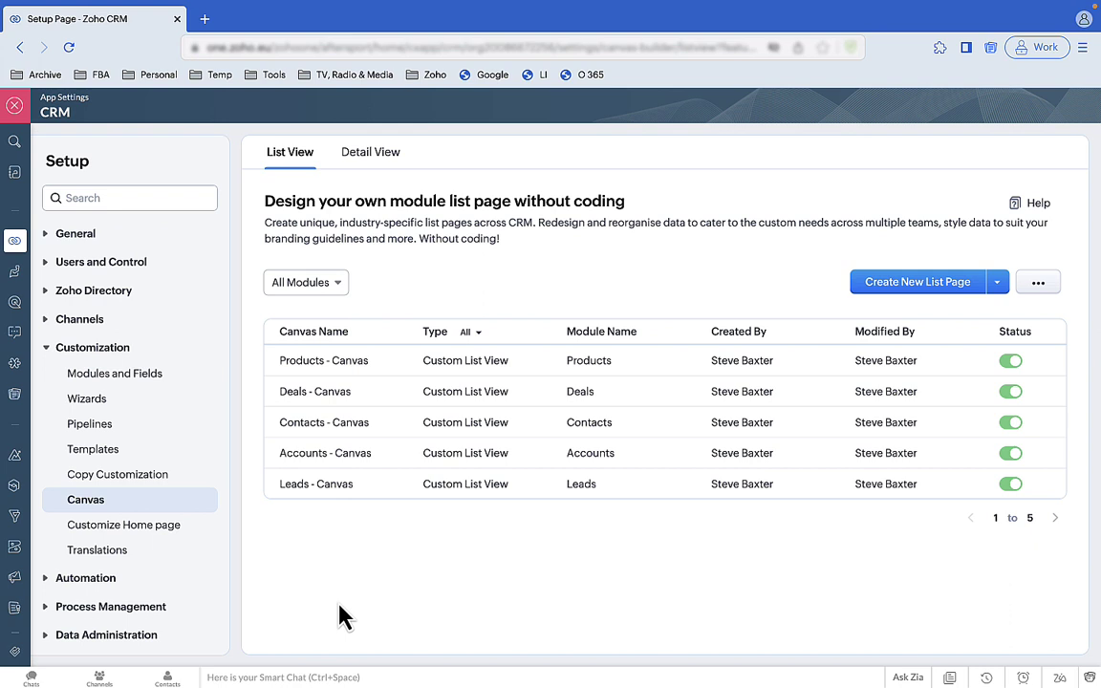
{"action": "left_click", "coordinate": [371, 153]}
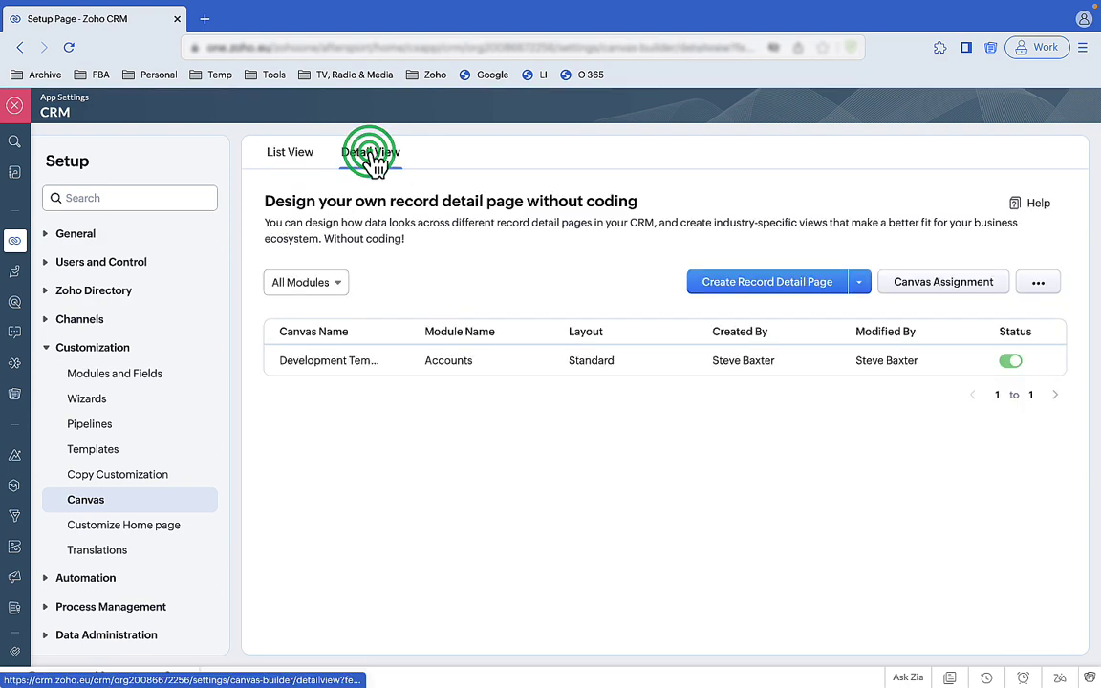
{"action": "left_click", "coordinate": [306, 282]}
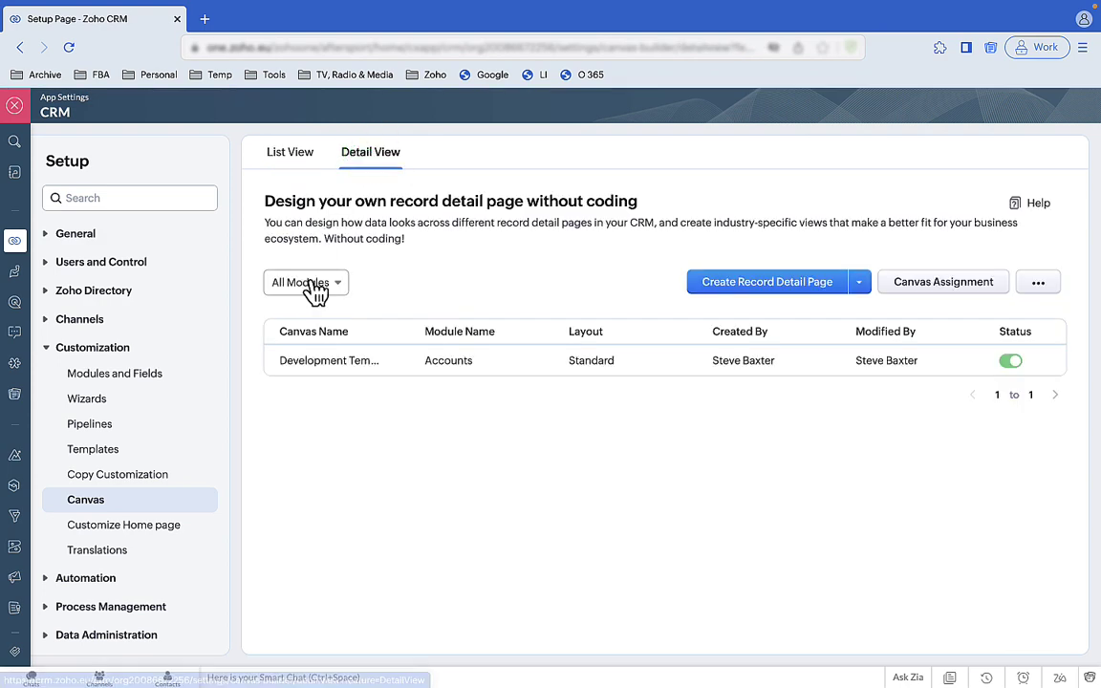
{"action": "left_click", "coordinate": [313, 432]}
{"action": "left_click", "coordinate": [751, 285]}
{"action": "left_click", "coordinate": [720, 327]}
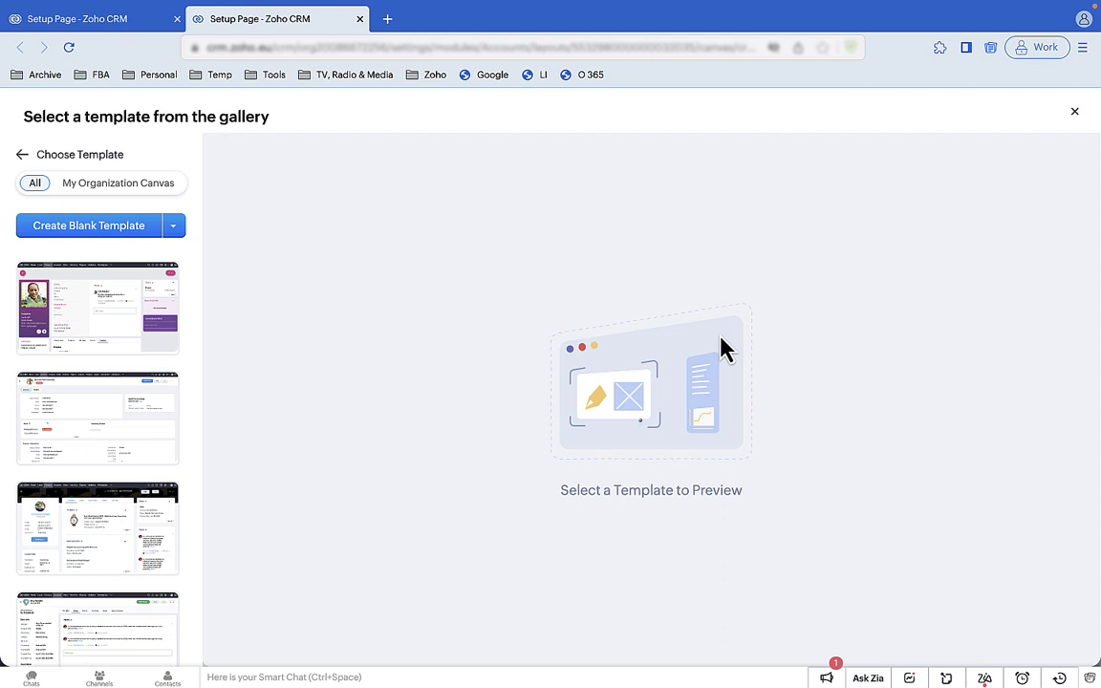
{"action": "left_click", "coordinate": [112, 227]}
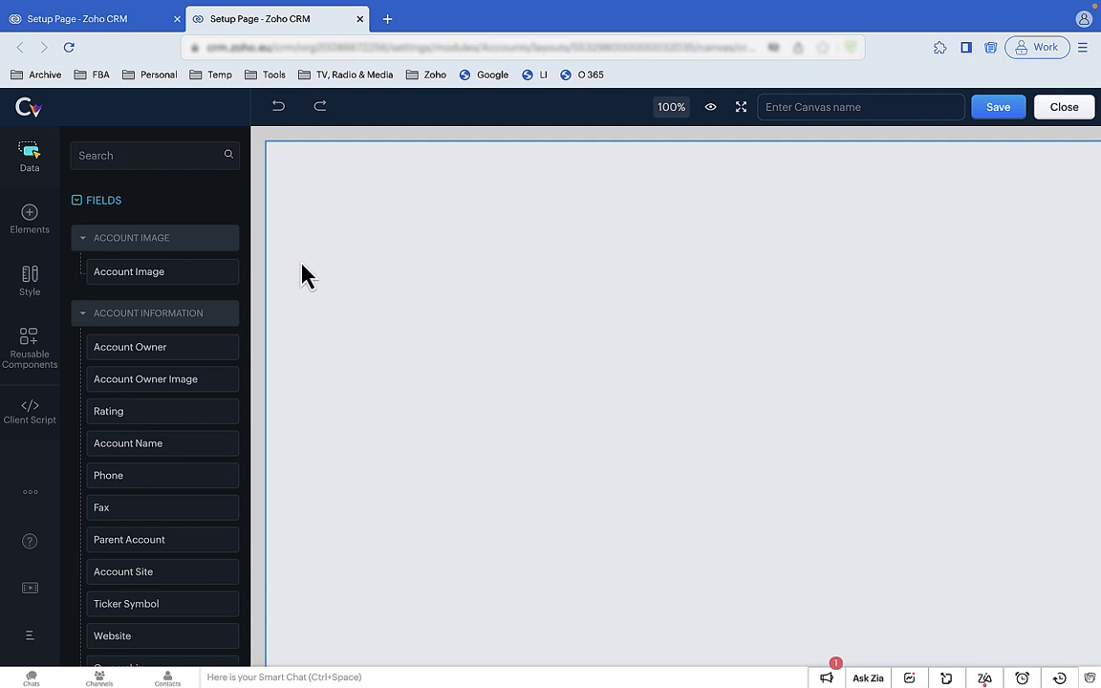
Add a Section element to the top of the canvas and make it taller.
{"action": "left_click", "coordinate": [30, 218]}
{"action": "left_click_drag", "start_coordinate": [112, 189], "coordinate": [275, 165]}
{"action": "left_click_drag", "start_coordinate": [540, 216], "coordinate": [553, 371]}
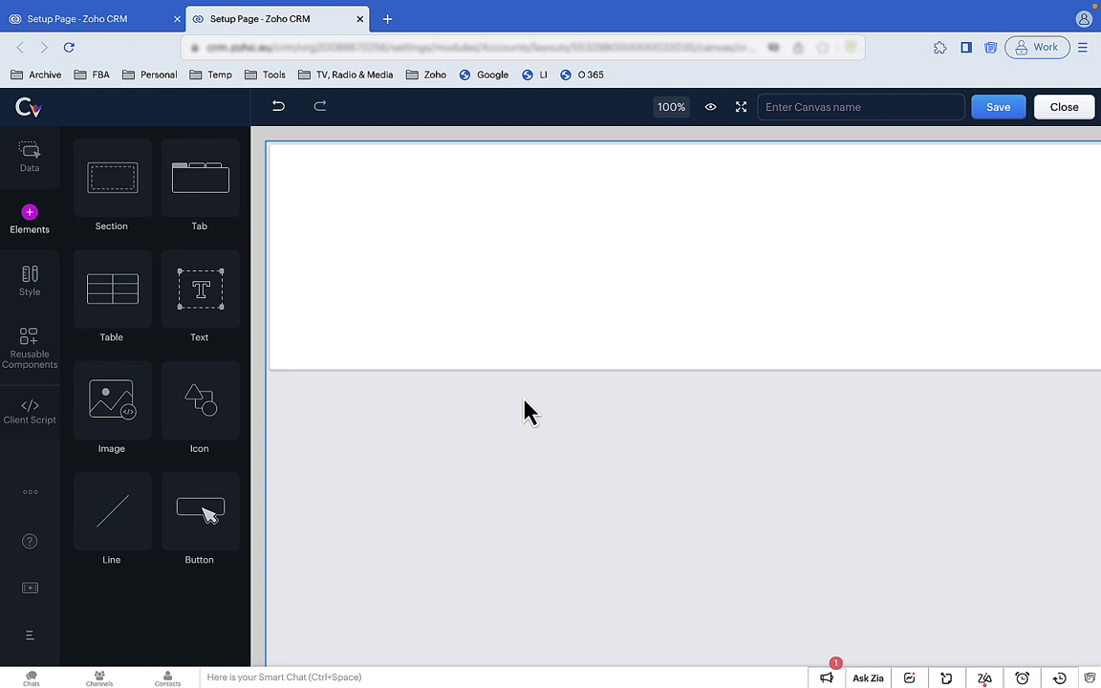
Set the section's background colour to #CBCFBA.
{"action": "left_click", "coordinate": [415, 315]}
{"action": "left_click", "coordinate": [220, 274]}
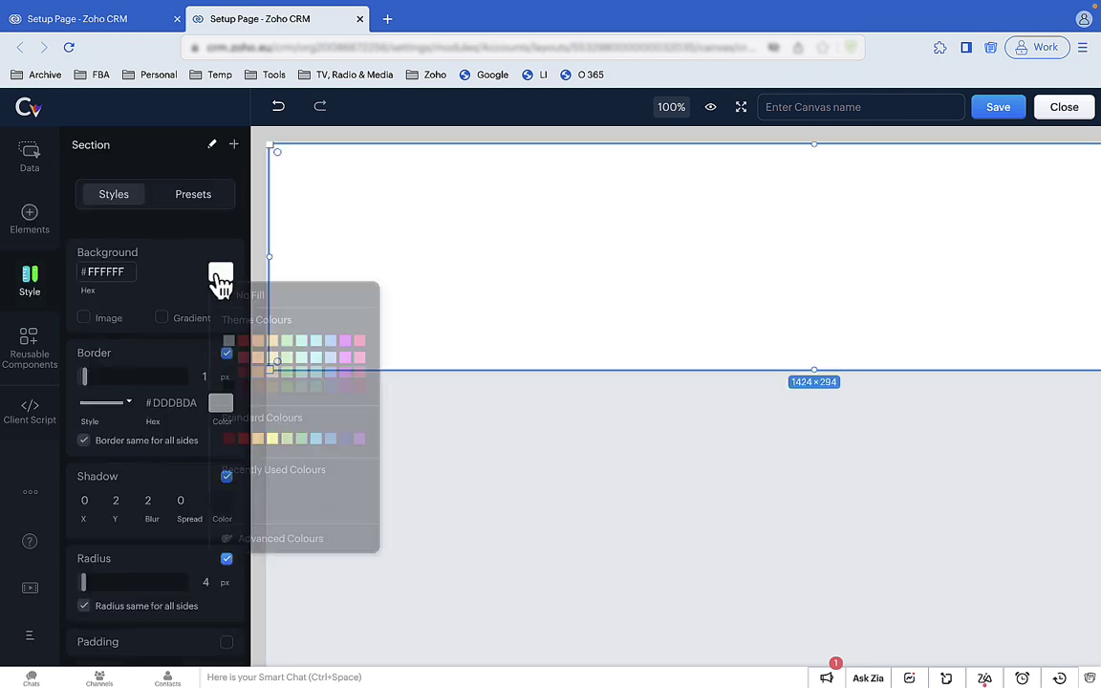
{"action": "left_click", "coordinate": [264, 540]}
{"action": "left_click", "coordinate": [350, 435]}
{"action": "left_click", "coordinate": [241, 322]}
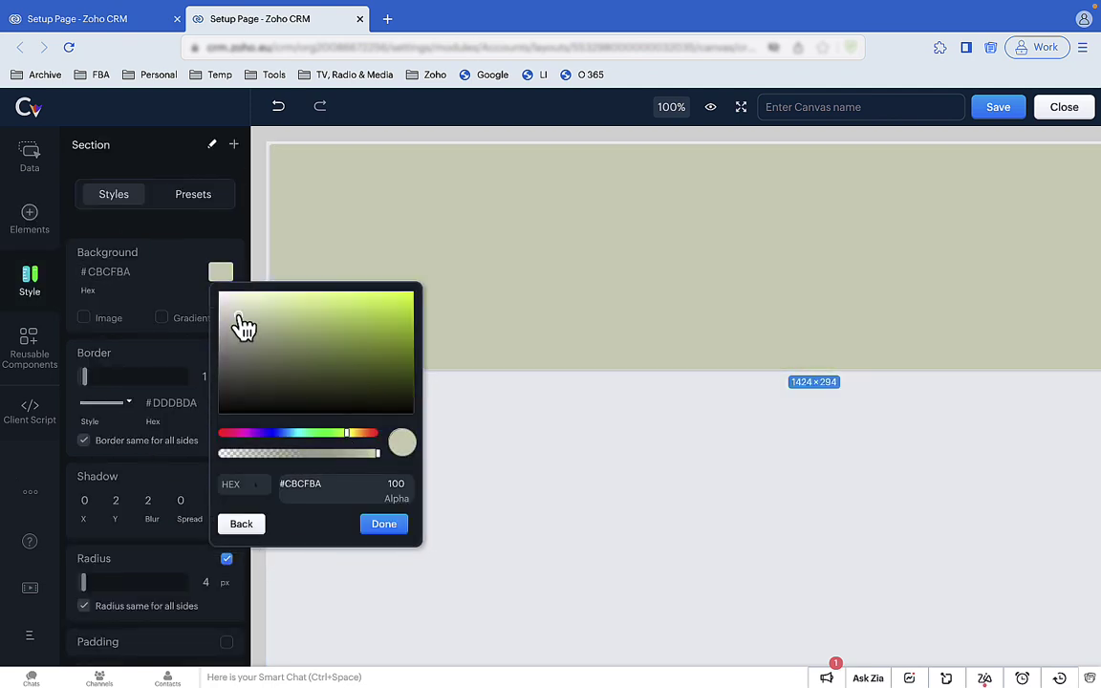
{"action": "left_click", "coordinate": [386, 527]}
{"action": "left_click", "coordinate": [385, 535]}
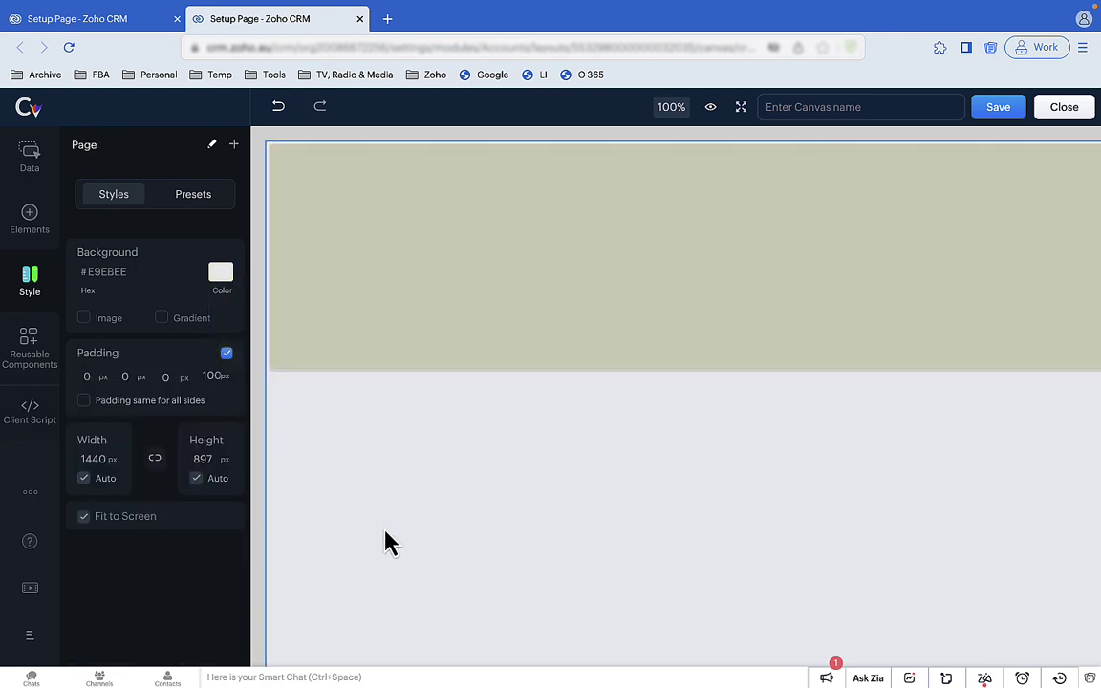
{"action": "left_click", "coordinate": [40, 165]}
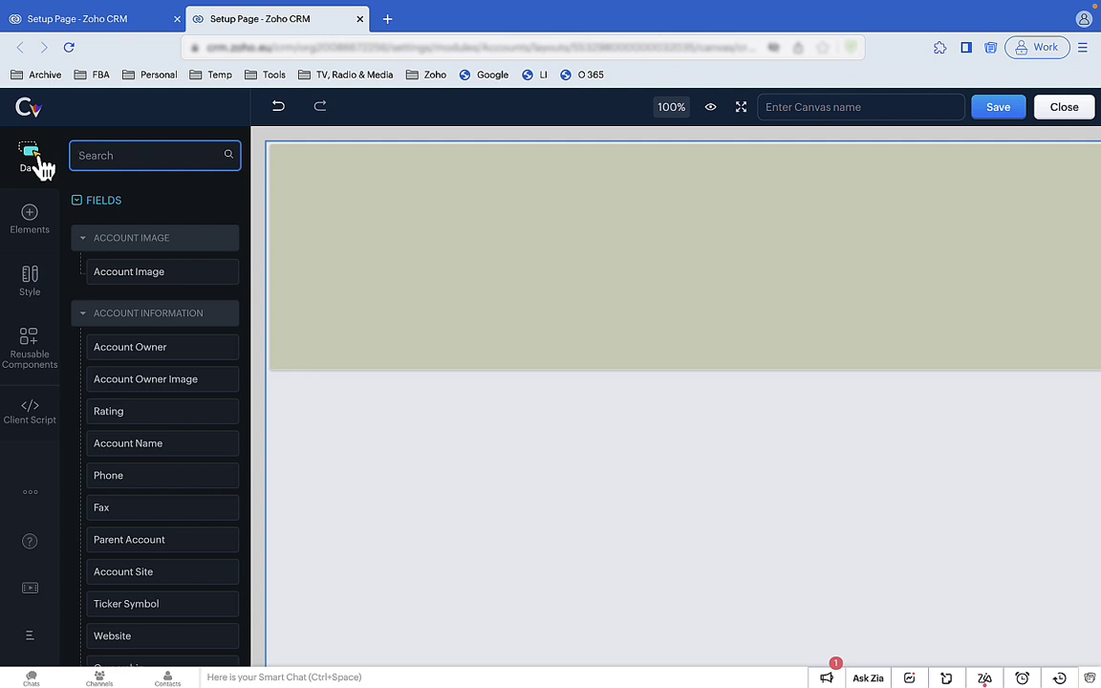
Place the Account Image in the header section, fitted with Contain.
{"action": "left_click_drag", "start_coordinate": [128, 277], "coordinate": [294, 182]}
{"action": "left_click", "coordinate": [209, 216]}
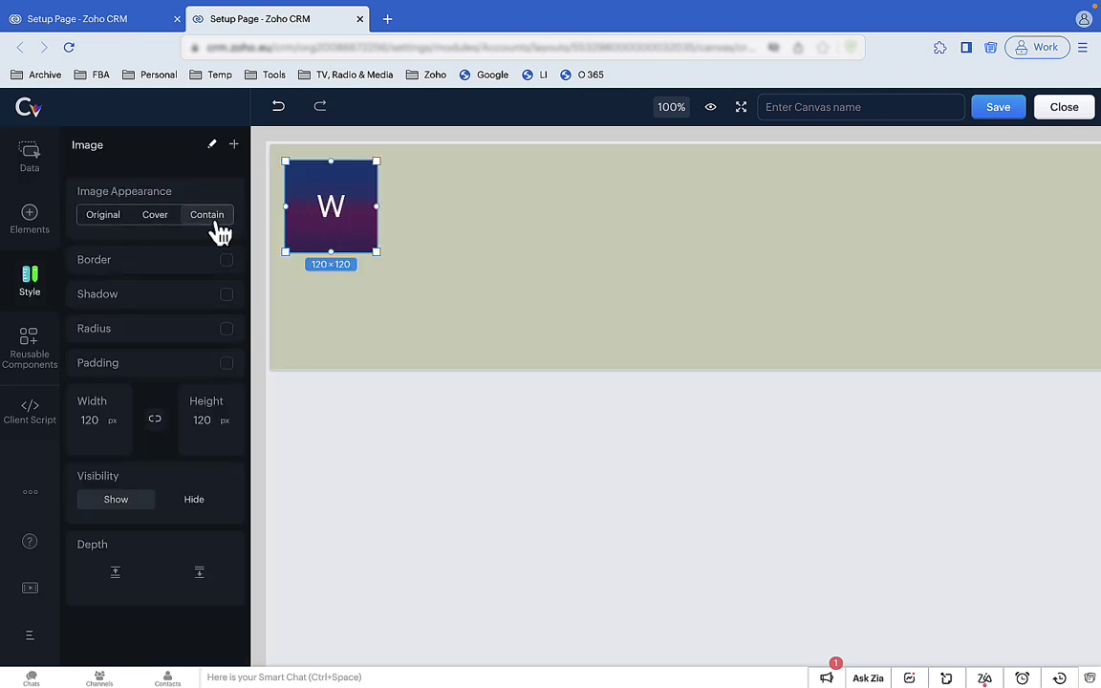
{"action": "left_click", "coordinate": [32, 168]}
Add Account Name, Phone and Website beside the image and align them left.
{"action": "left_click_drag", "start_coordinate": [140, 444], "coordinate": [397, 183]}
{"action": "left_click_drag", "start_coordinate": [230, 432], "coordinate": [430, 210]}
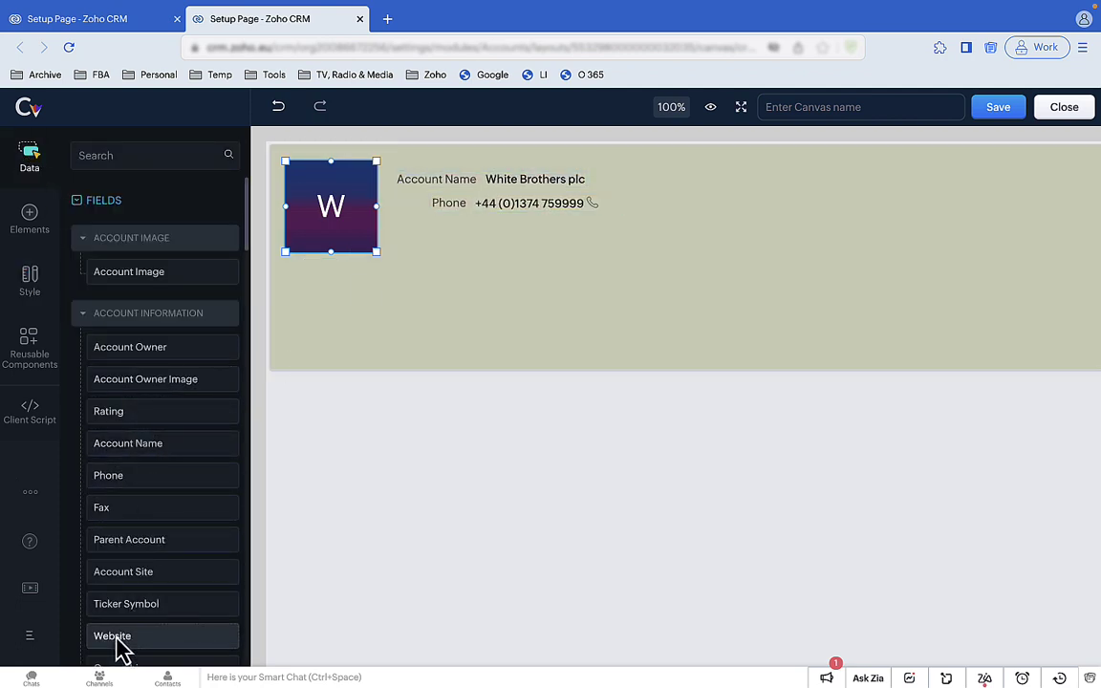
{"action": "left_click_drag", "start_coordinate": [114, 637], "coordinate": [449, 228]}
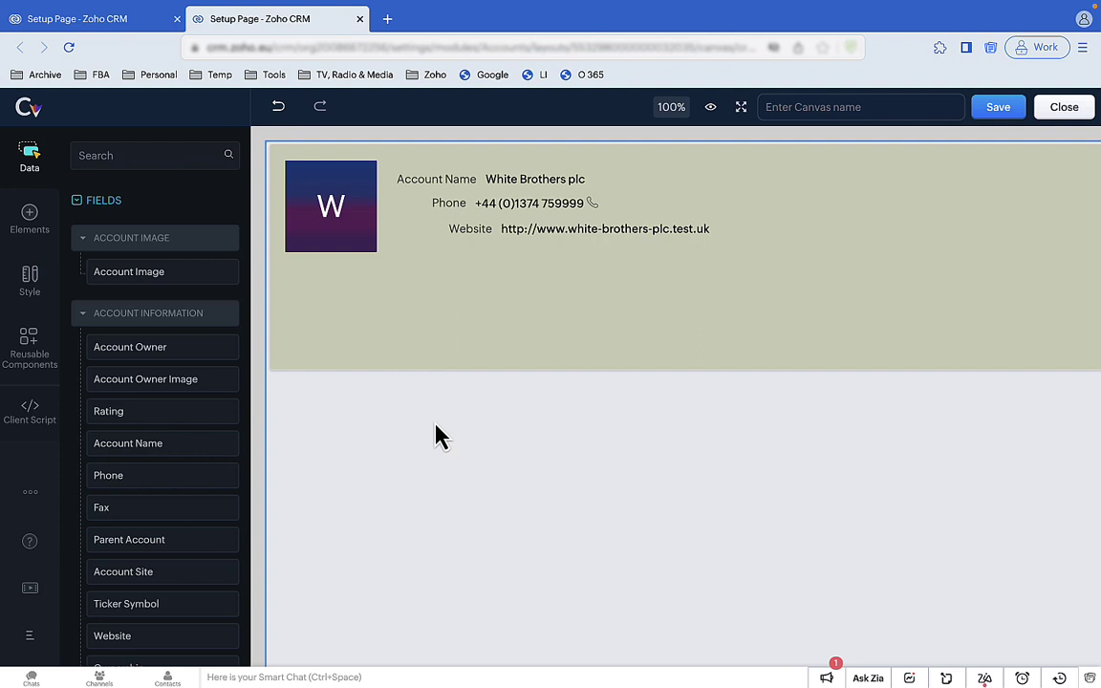
{"action": "left_click_drag", "start_coordinate": [413, 181], "coordinate": [409, 176]}
{"action": "left_click_drag", "start_coordinate": [468, 229], "coordinate": [430, 249]}
{"action": "left_click_drag", "start_coordinate": [349, 140], "coordinate": [606, 243]}
{"action": "left_click", "coordinate": [178, 199]}
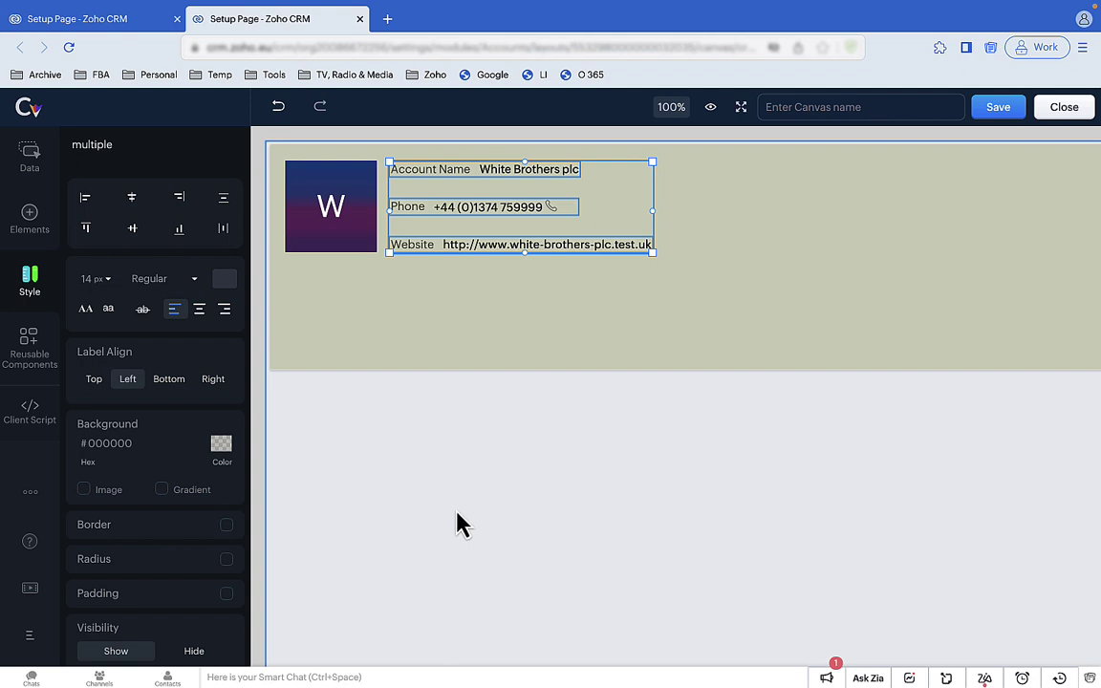
Hide the labels of the three header fields and widen the name and phone fields.
{"action": "right_click", "coordinate": [428, 174]}
{"action": "left_click", "coordinate": [442, 183]}
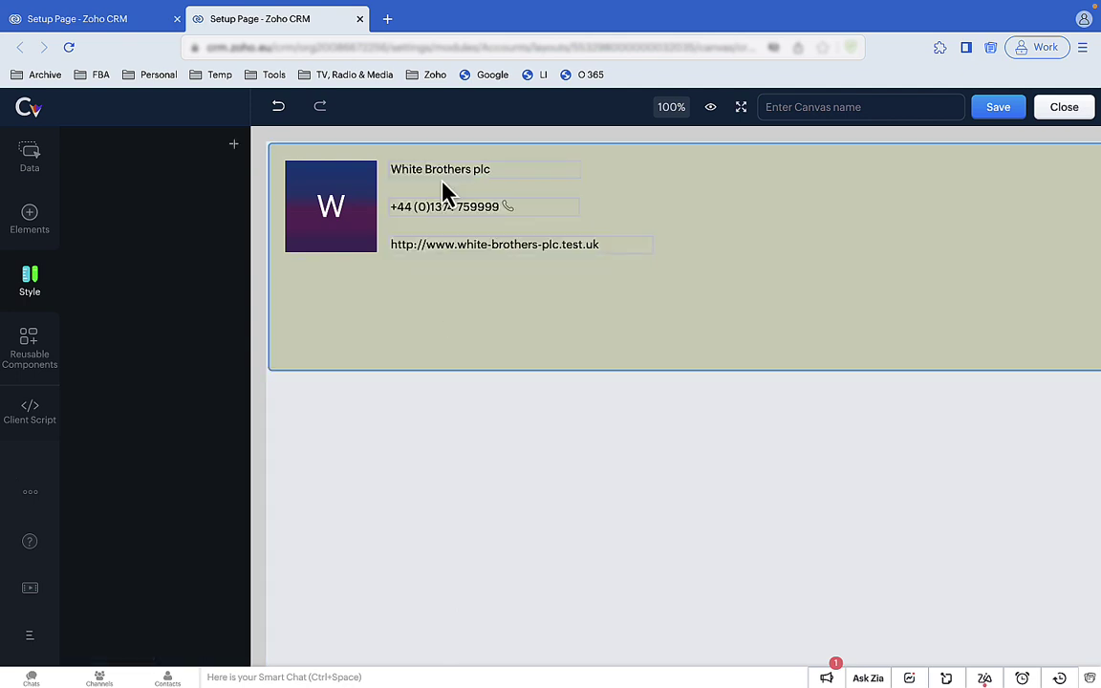
{"action": "left_click_drag", "start_coordinate": [579, 169], "coordinate": [656, 180]}
{"action": "left_click_drag", "start_coordinate": [579, 206], "coordinate": [654, 203]}
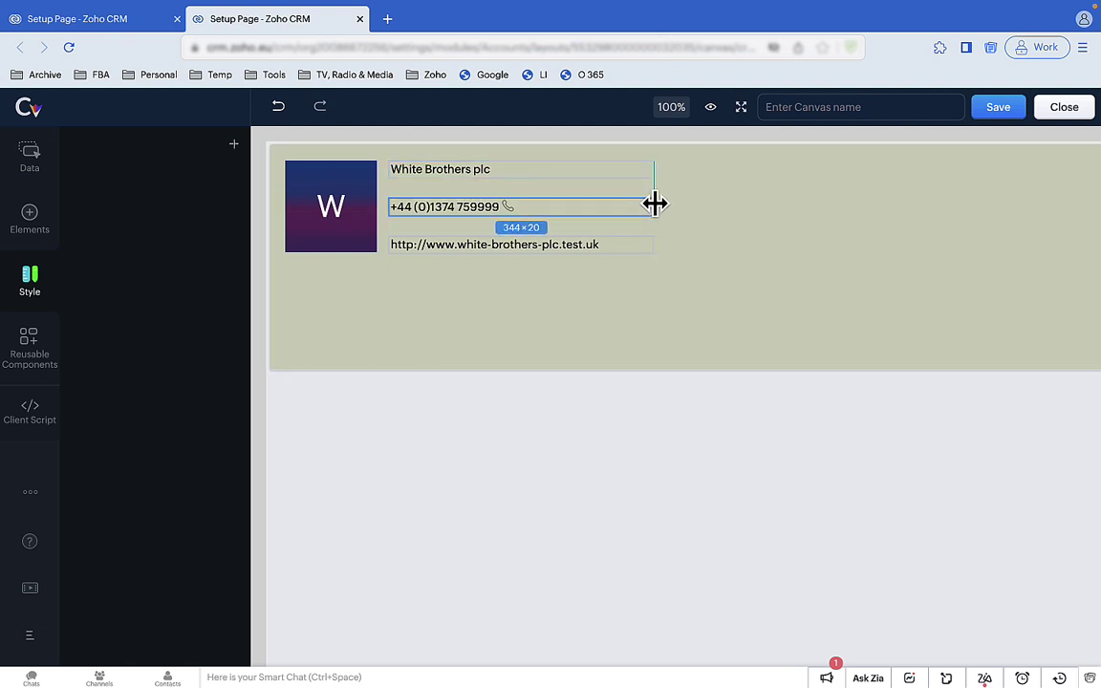
Style the Account Name value as 20 px bold text.
{"action": "left_click", "coordinate": [414, 178]}
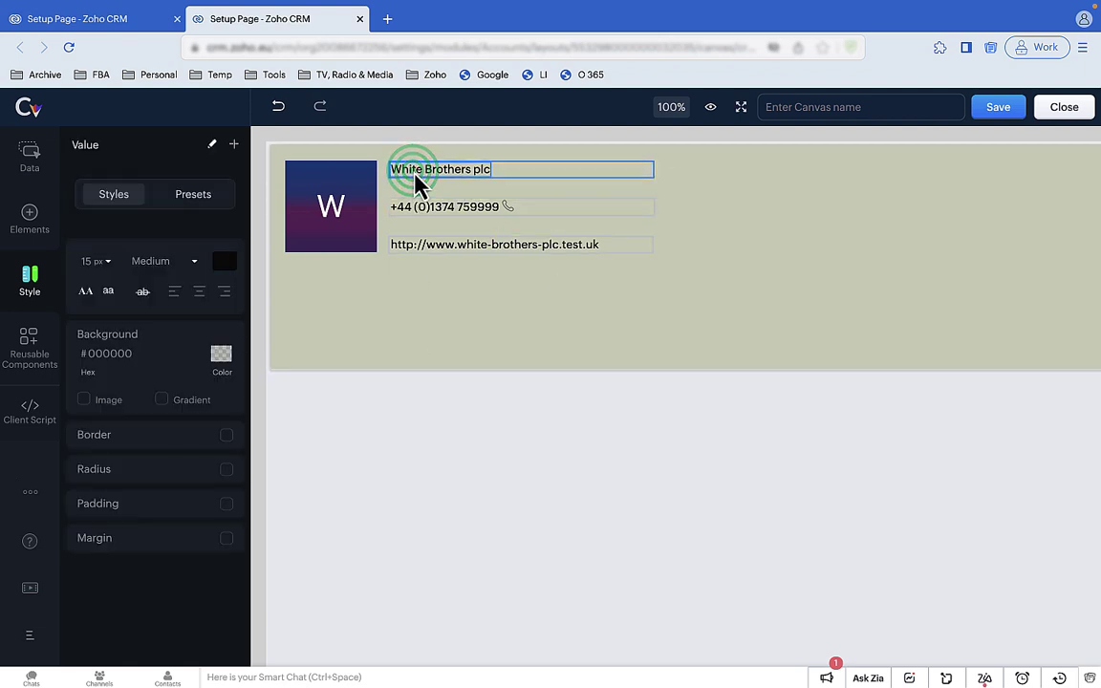
{"action": "left_click", "coordinate": [97, 264]}
{"action": "left_click", "coordinate": [97, 489]}
{"action": "left_click", "coordinate": [159, 261]}
{"action": "left_click", "coordinate": [148, 396]}
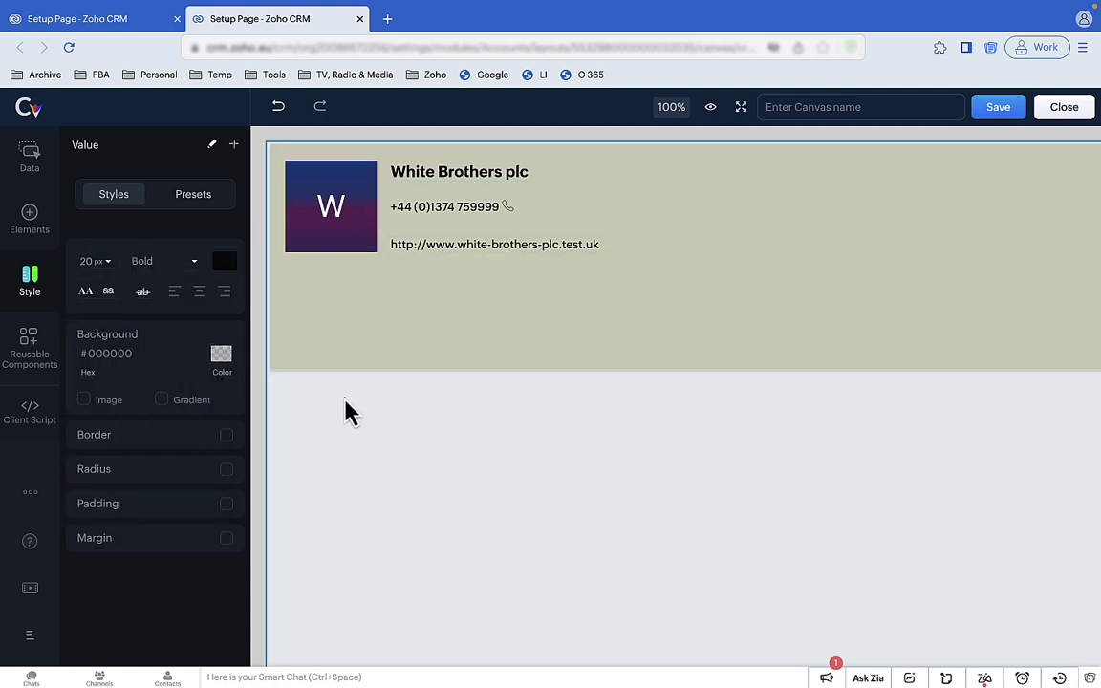
{"action": "left_click", "coordinate": [347, 413]}
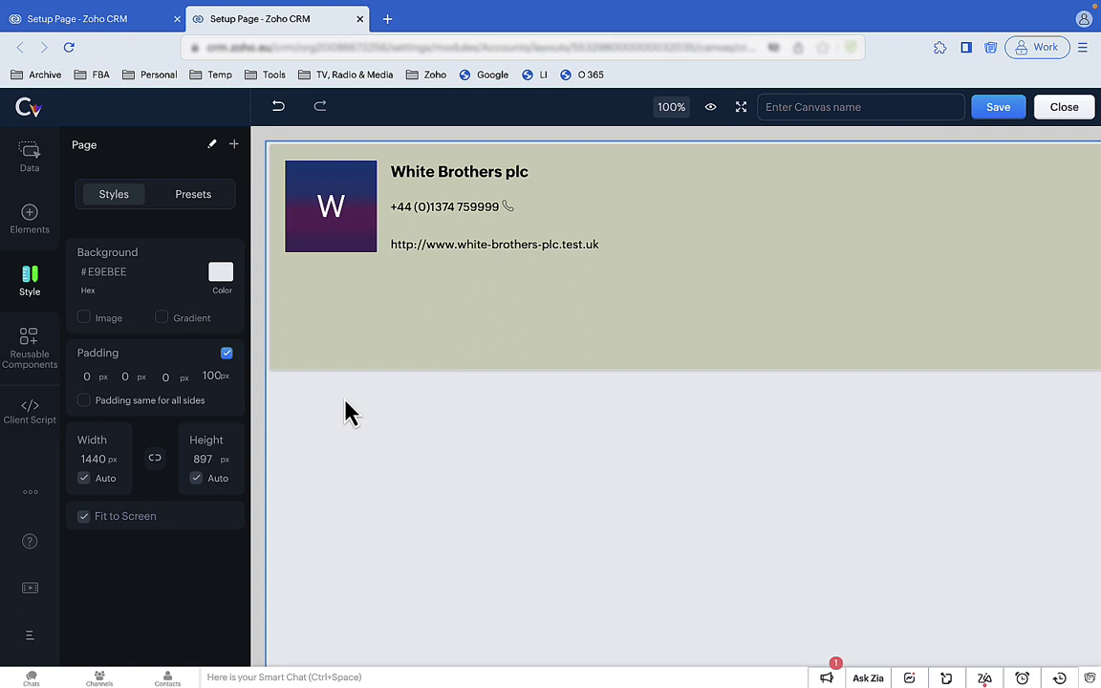
{"action": "left_click", "coordinate": [30, 156]}
Add billing street, city, province, code and country to the header, aligned left.
{"action": "scroll", "coordinate": [143, 354], "scroll_direction": "down", "scroll_amount": 10}
{"action": "left_click_drag", "start_coordinate": [125, 316], "coordinate": [644, 177]}
{"action": "left_click_drag", "start_coordinate": [118, 380], "coordinate": [701, 199]}
{"action": "left_click_drag", "start_coordinate": [129, 444], "coordinate": [736, 213]}
{"action": "left_click_drag", "start_coordinate": [122, 516], "coordinate": [705, 246]}
{"action": "left_click_drag", "start_coordinate": [128, 572], "coordinate": [735, 253]}
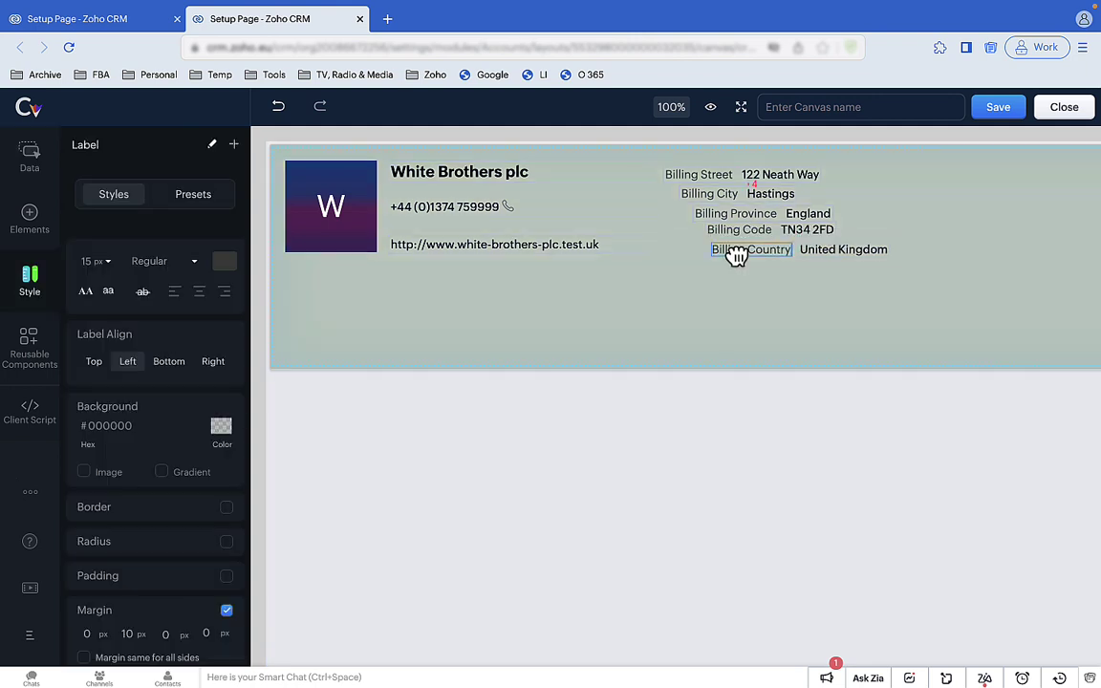
{"action": "left_click_drag", "start_coordinate": [689, 179], "coordinate": [899, 258]}
{"action": "left_click", "coordinate": [85, 197]}
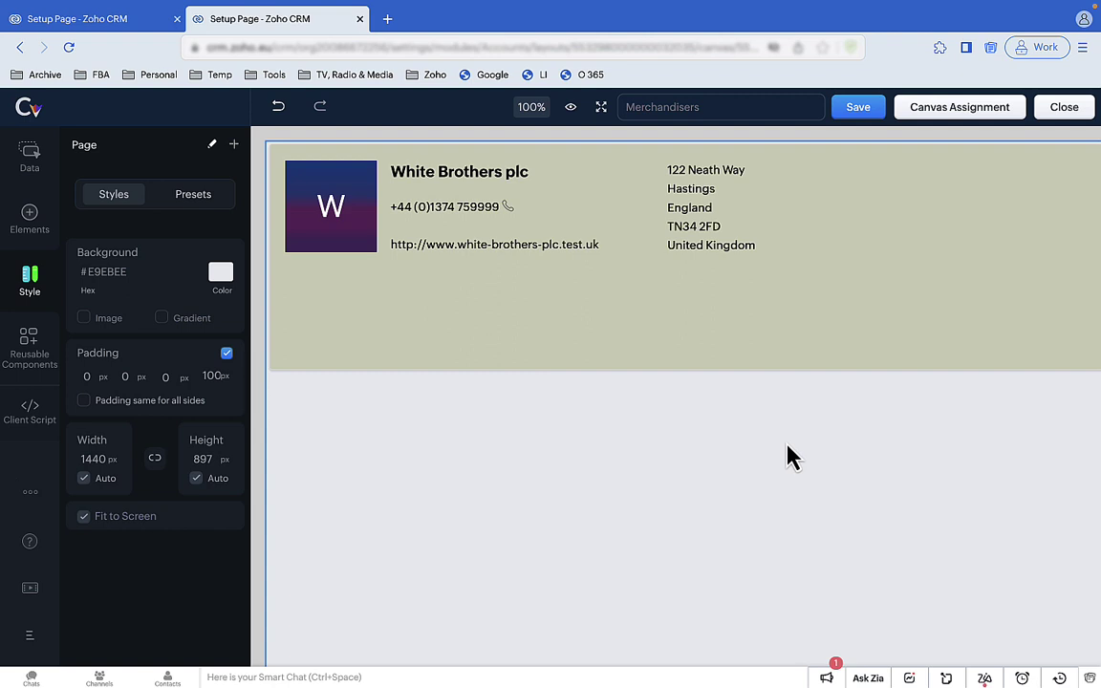
{"action": "left_click", "coordinate": [29, 158]}
Add Edit, Delete and previous/next record buttons to the header's right, aligned left.
{"action": "scroll", "coordinate": [135, 344], "scroll_direction": "down", "scroll_amount": 5}
{"action": "left_click_drag", "start_coordinate": [96, 251], "coordinate": [907, 180]}
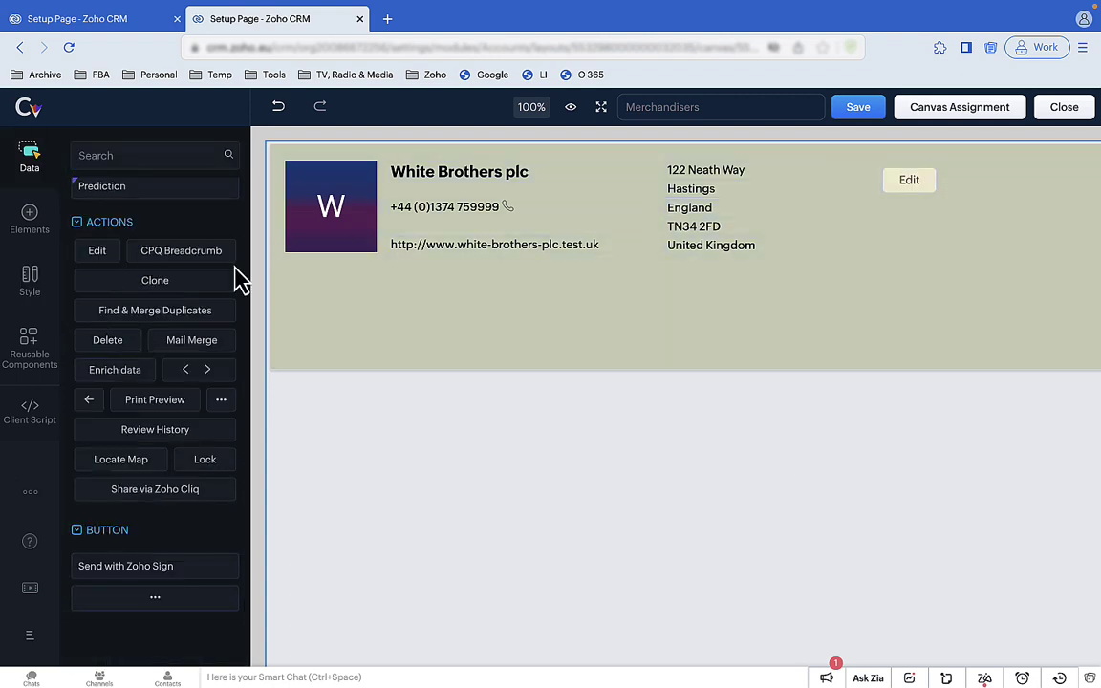
{"action": "left_click_drag", "start_coordinate": [107, 339], "coordinate": [909, 209]}
{"action": "left_click_drag", "start_coordinate": [196, 369], "coordinate": [897, 238]}
{"action": "left_click", "coordinate": [876, 397]}
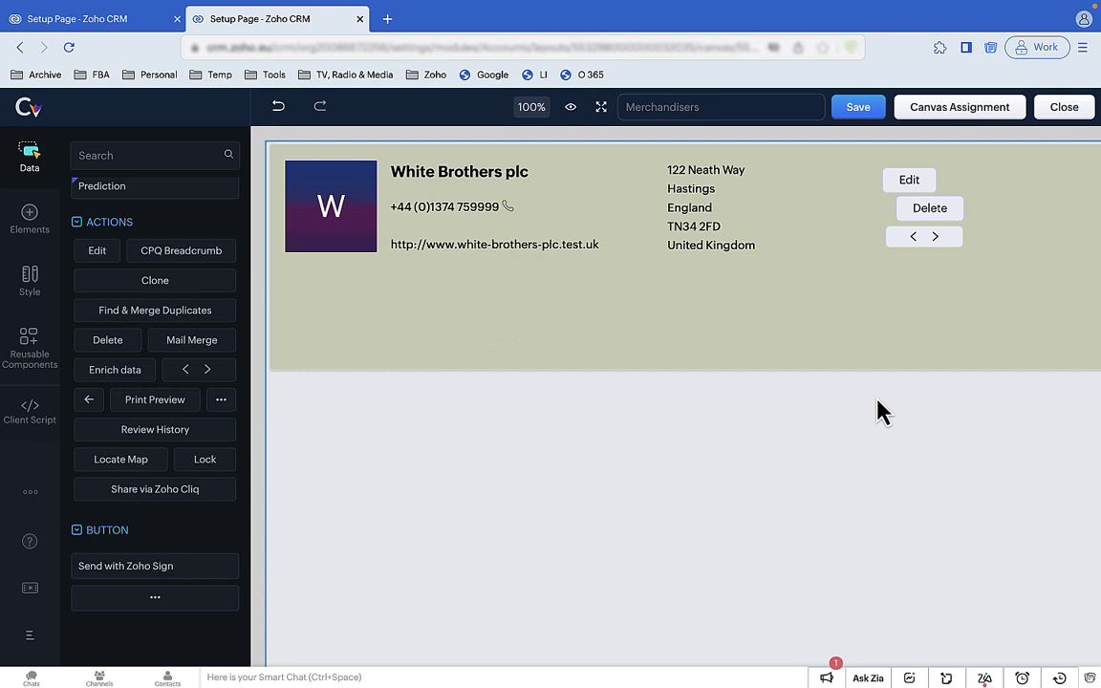
{"action": "left_click_drag", "start_coordinate": [909, 182], "coordinate": [903, 177]}
{"action": "left_click_drag", "start_coordinate": [904, 246], "coordinate": [903, 250]}
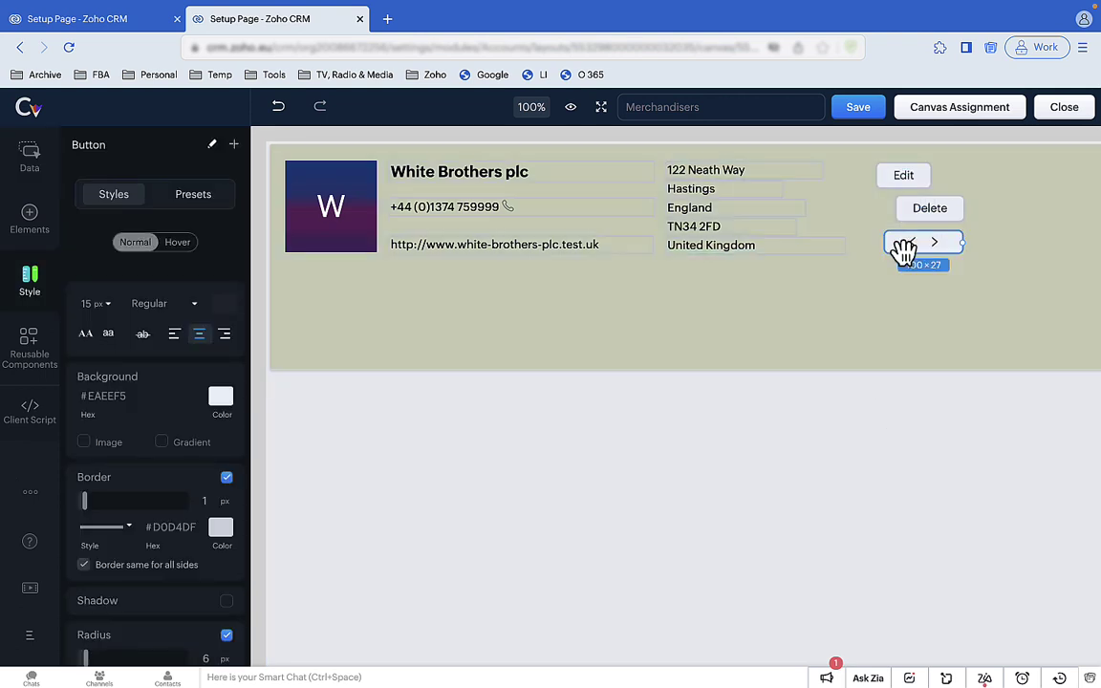
{"action": "left_click_drag", "start_coordinate": [873, 167], "coordinate": [966, 260]}
{"action": "left_click", "coordinate": [89, 211]}
Give the Edit button a green #8BCC95 background and a dark green hover background.
{"action": "left_click", "coordinate": [896, 182]}
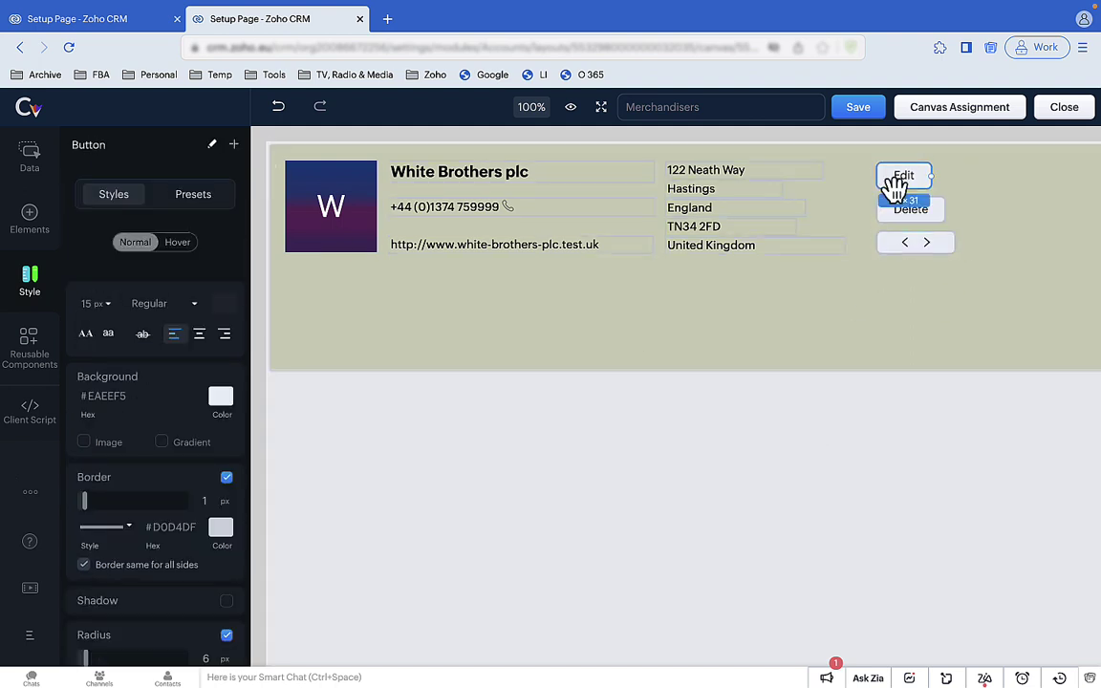
{"action": "left_click", "coordinate": [223, 397]}
{"action": "left_click", "coordinate": [244, 598]}
{"action": "left_click_drag", "start_coordinate": [362, 565], "coordinate": [321, 559]}
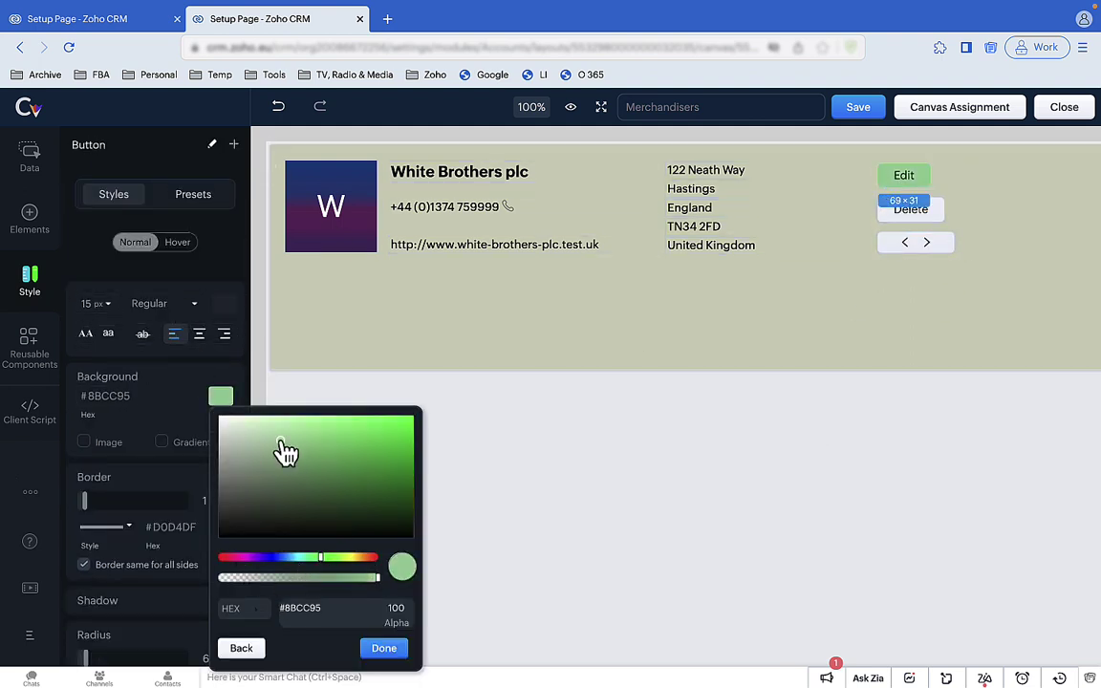
{"action": "left_click", "coordinate": [385, 649]}
{"action": "left_click", "coordinate": [225, 400]}
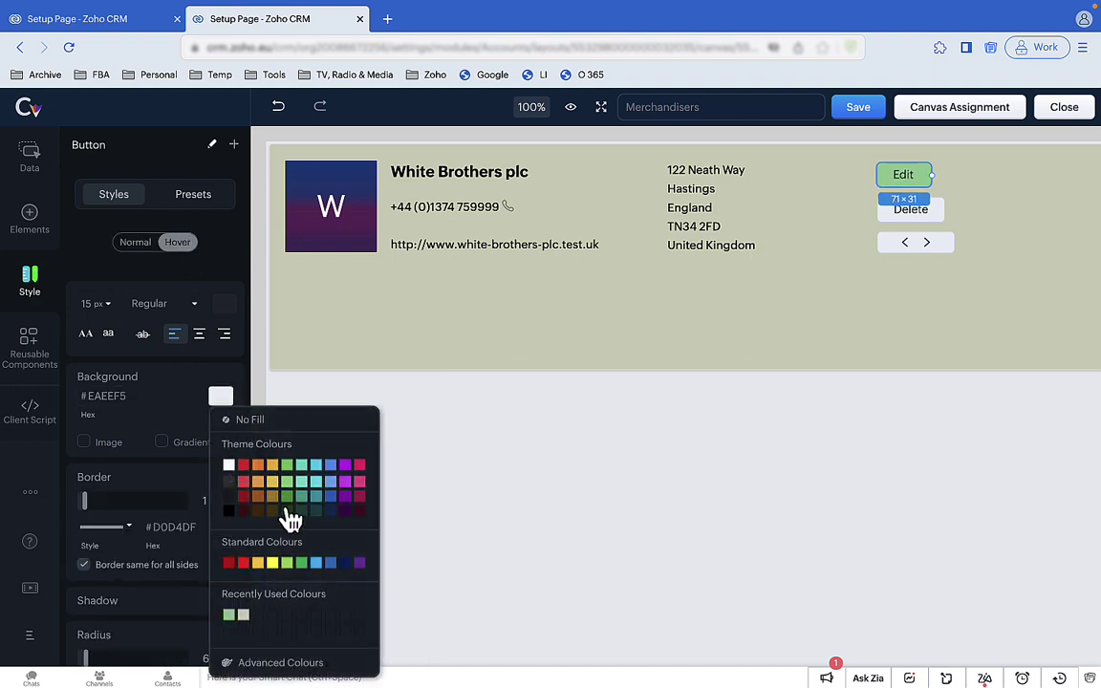
{"action": "left_click", "coordinate": [289, 519]}
{"action": "left_click", "coordinate": [224, 303]}
{"action": "left_click", "coordinate": [371, 424]}
{"action": "left_click", "coordinate": [371, 423]}
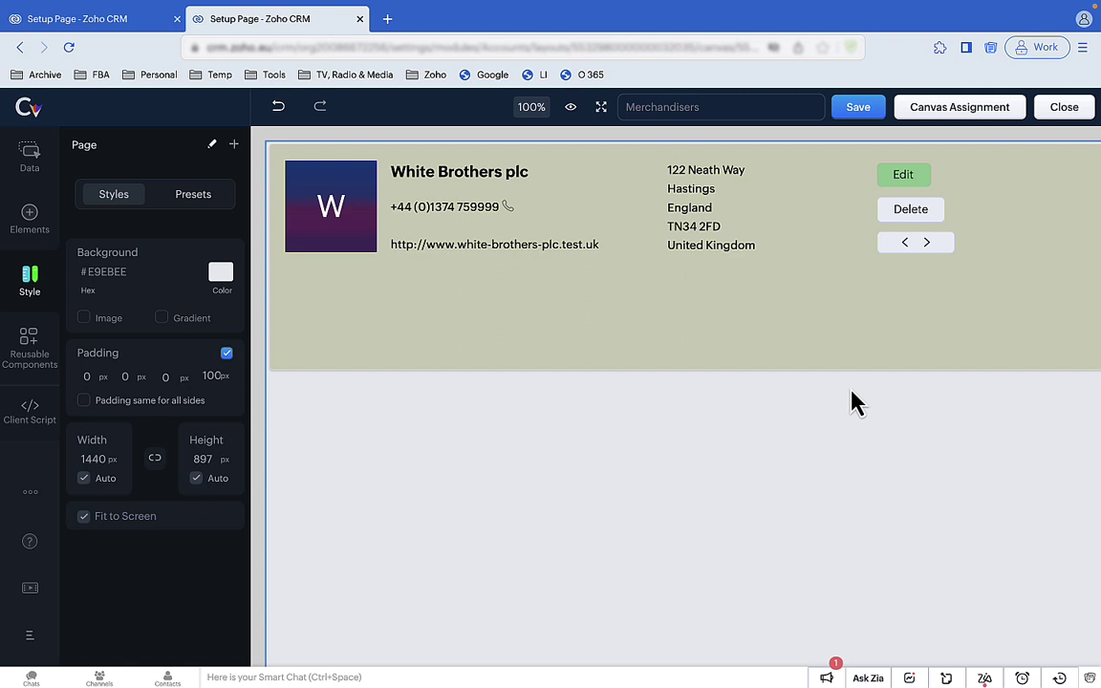
Copy the Edit button's style and paste it onto Delete and the arrow buttons.
{"action": "right_click", "coordinate": [901, 179]}
{"action": "left_click", "coordinate": [932, 236]}
{"action": "left_click", "coordinate": [894, 211]}
{"action": "right_click", "coordinate": [894, 210]}
{"action": "left_click", "coordinate": [903, 263]}
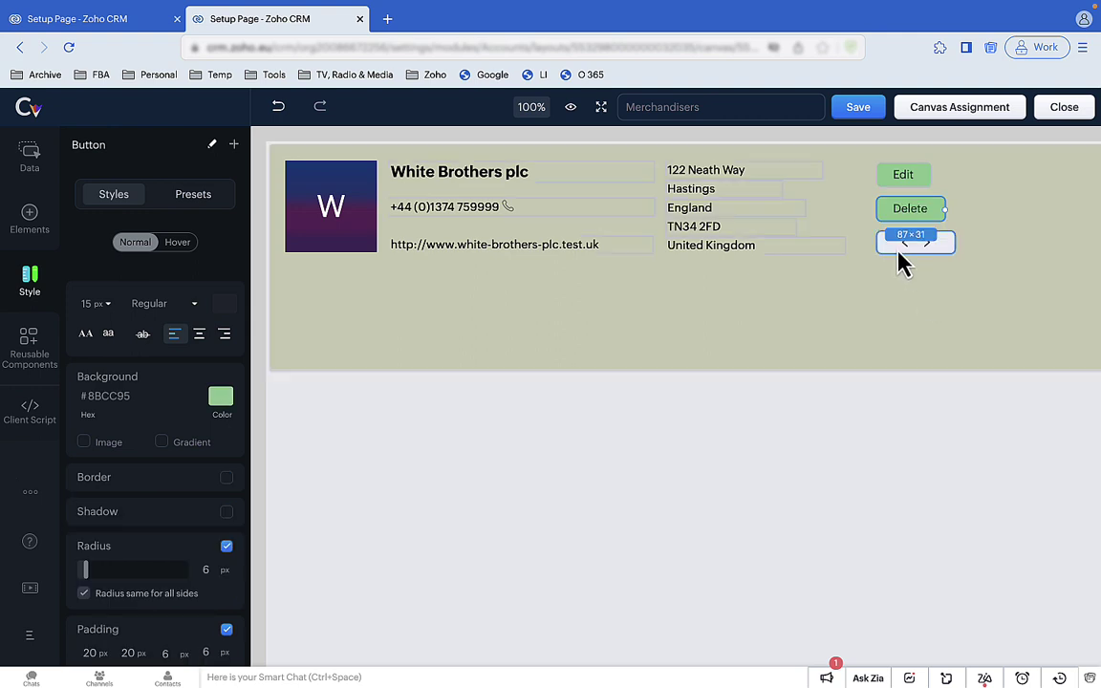
{"action": "left_click", "coordinate": [914, 390]}
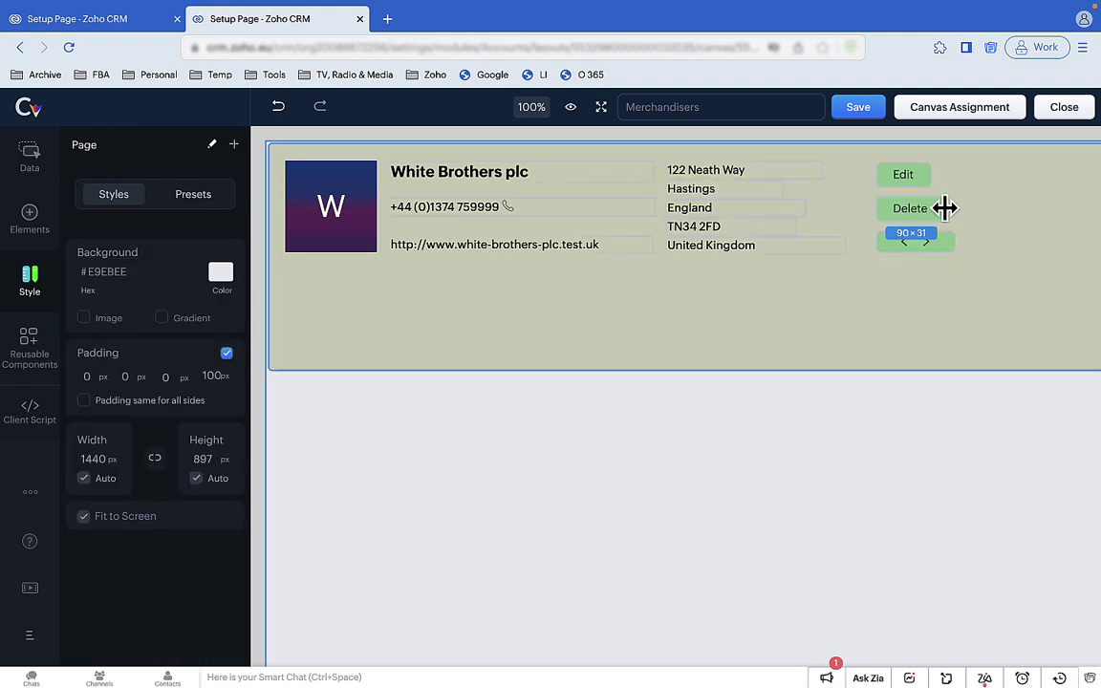
Resize the buttons and shorten the header section to fit its content.
{"action": "left_click", "coordinate": [932, 175]}
{"action": "left_click", "coordinate": [690, 407]}
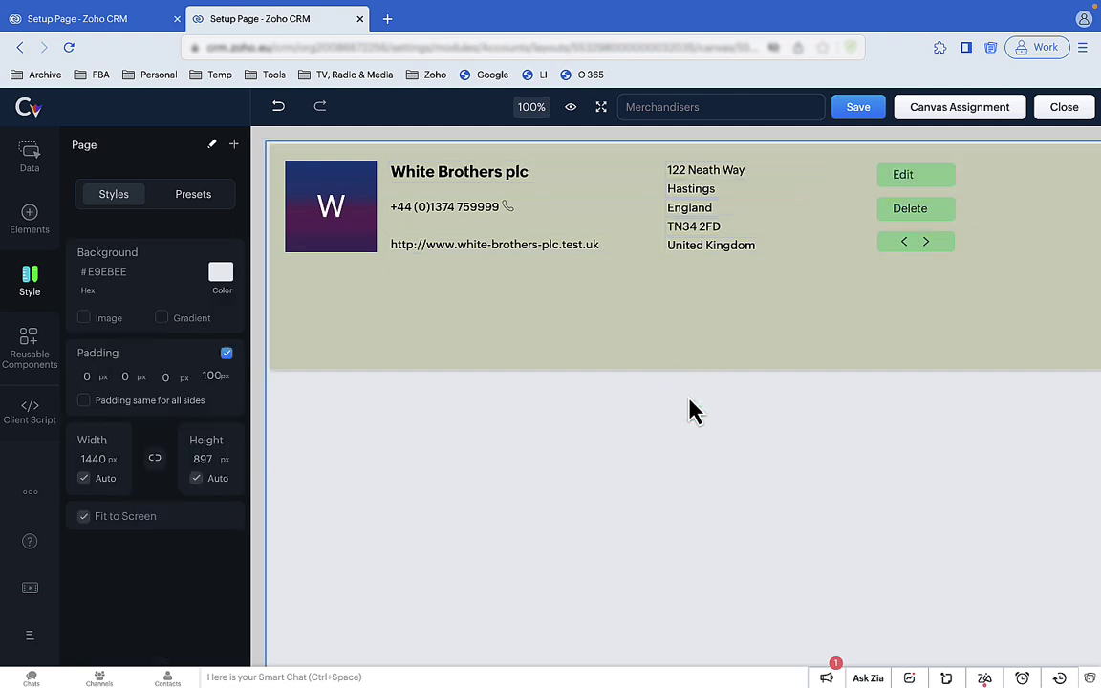
{"action": "left_click_drag", "start_coordinate": [689, 370], "coordinate": [686, 272]}
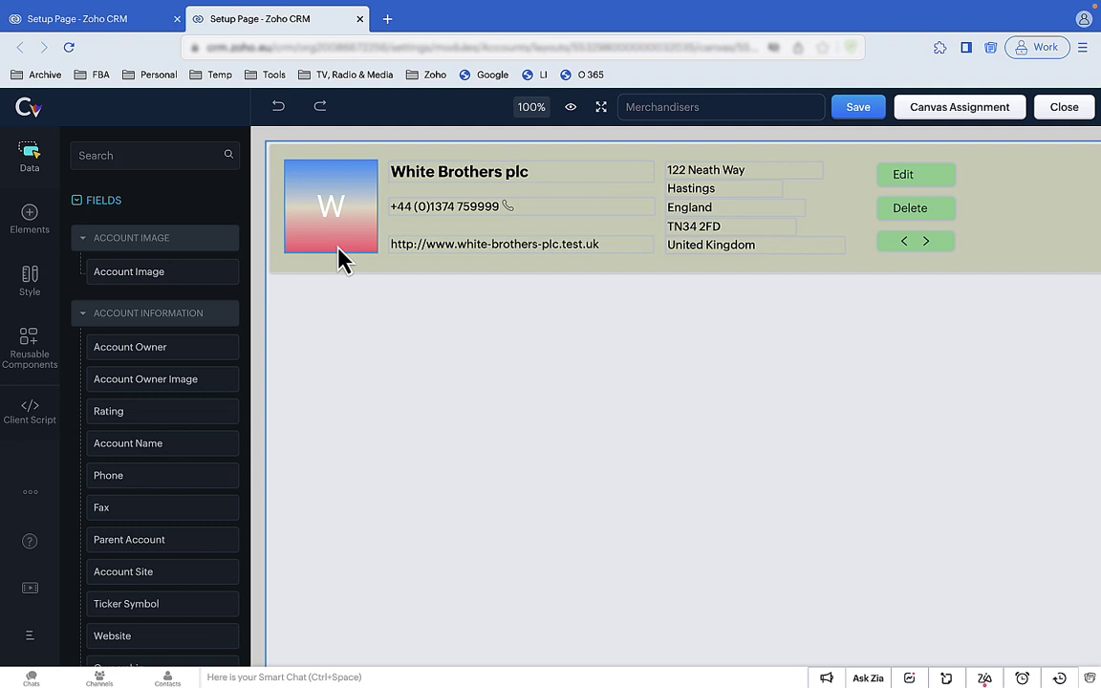
{"action": "left_click", "coordinate": [31, 224]}
Add a tab strip below the header with Contacts and Deals tabs.
{"action": "left_click_drag", "start_coordinate": [199, 182], "coordinate": [283, 292]}
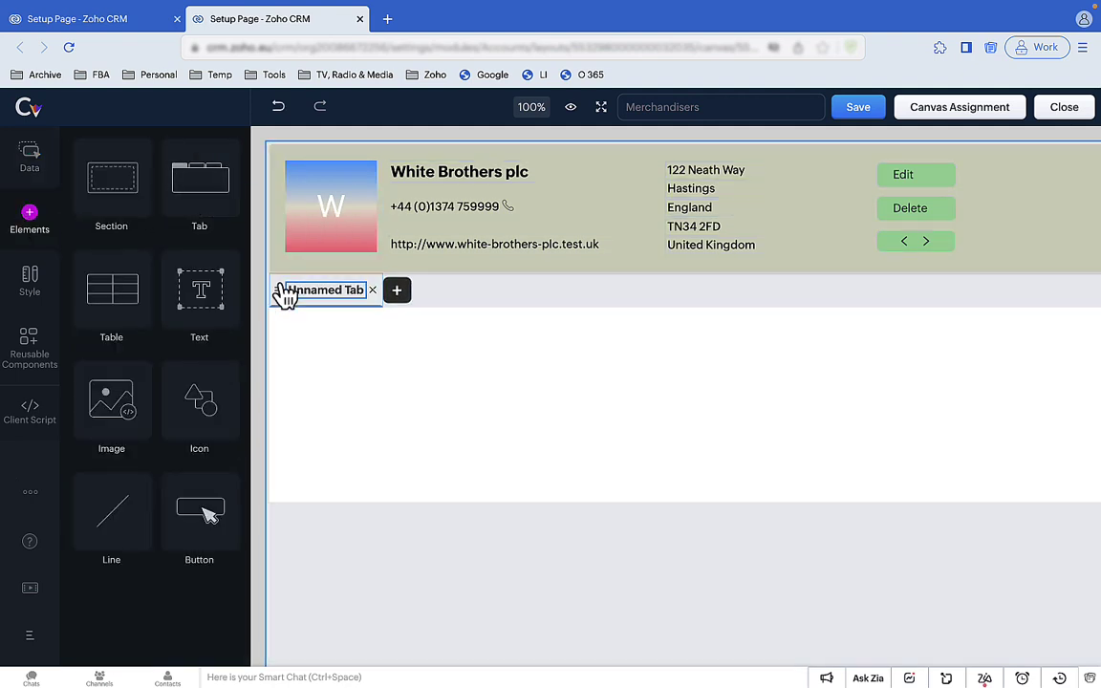
{"action": "left_click", "coordinate": [395, 290]}
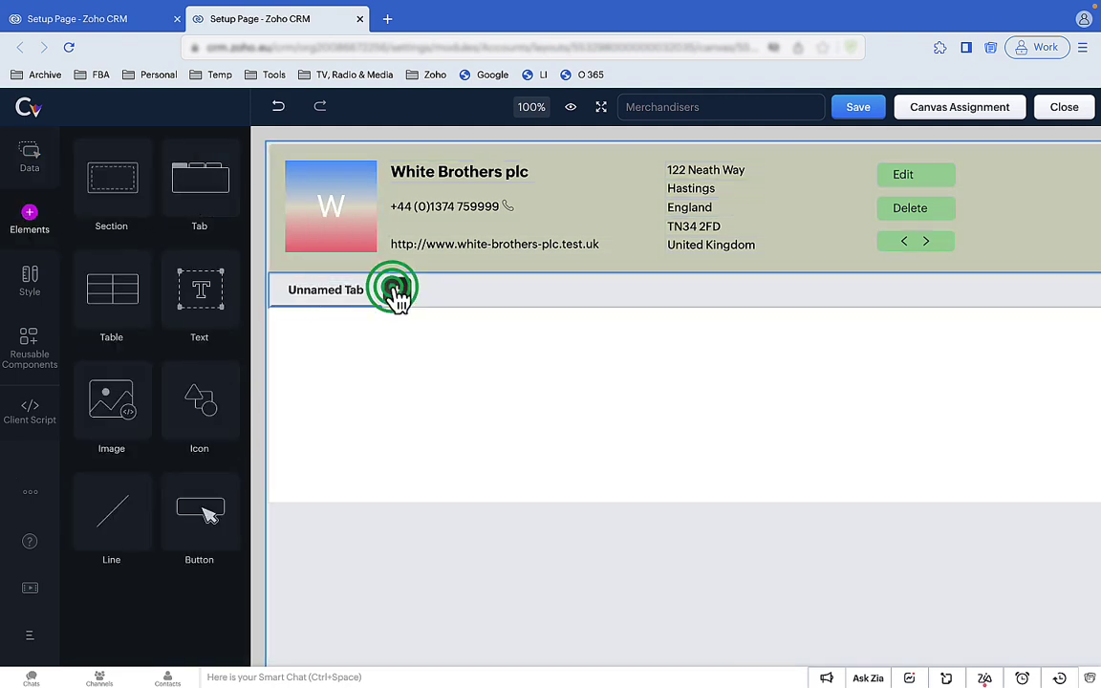
{"action": "left_click", "coordinate": [413, 466]}
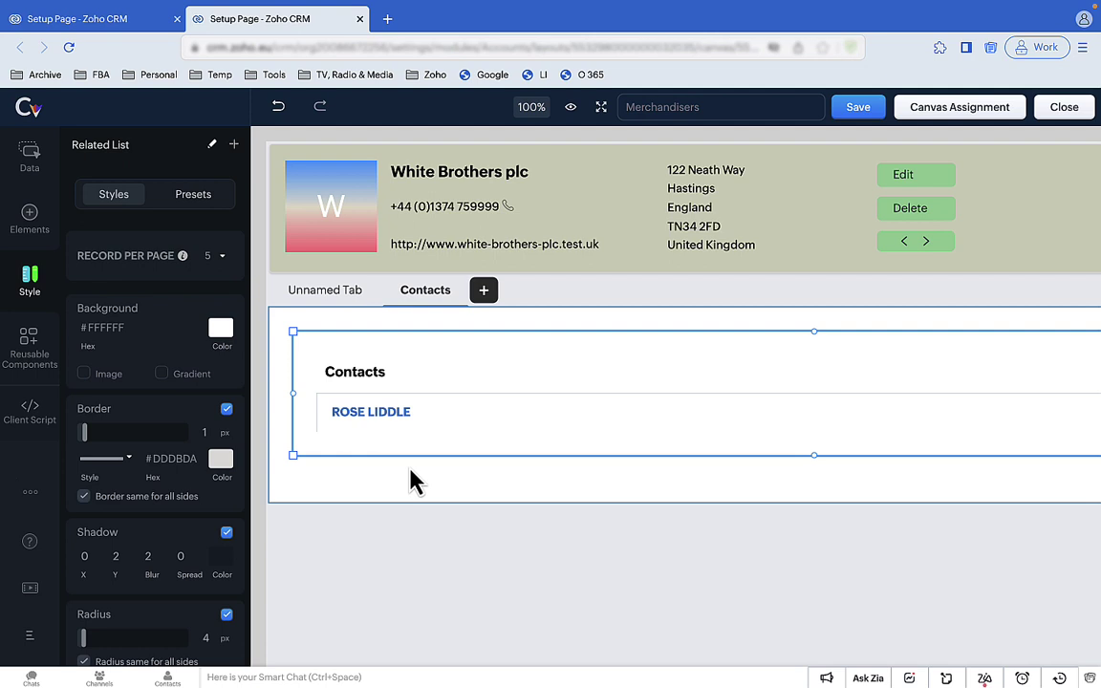
{"action": "left_click", "coordinate": [484, 289]}
{"action": "left_click", "coordinate": [514, 369]}
Add Sales Orders, Quotes, Invoices and Cases tabs and remove the Unnamed Tab.
{"action": "left_click", "coordinate": [552, 296]}
{"action": "scroll", "coordinate": [612, 401], "scroll_direction": "down", "scroll_amount": 2}
{"action": "left_click", "coordinate": [568, 357]}
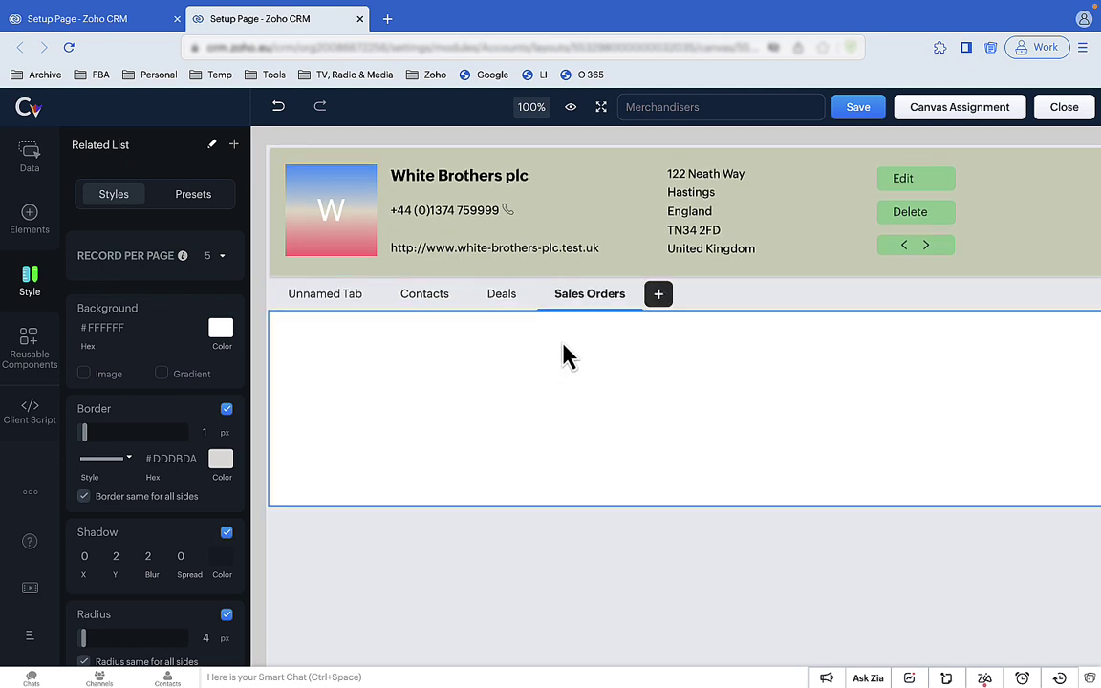
{"action": "left_click", "coordinate": [658, 294]}
{"action": "left_click", "coordinate": [669, 363]}
{"action": "left_click", "coordinate": [799, 294]}
{"action": "left_click", "coordinate": [748, 442]}
{"action": "left_click", "coordinate": [821, 302]}
{"action": "type", "text": "ca"}
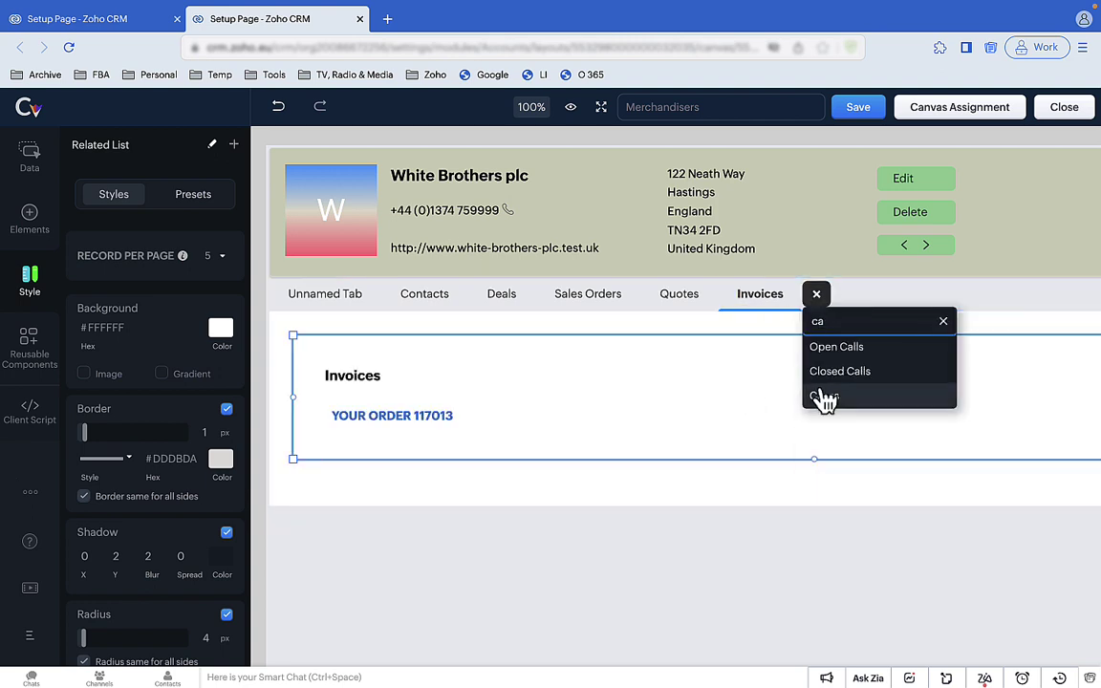
{"action": "left_click", "coordinate": [823, 392]}
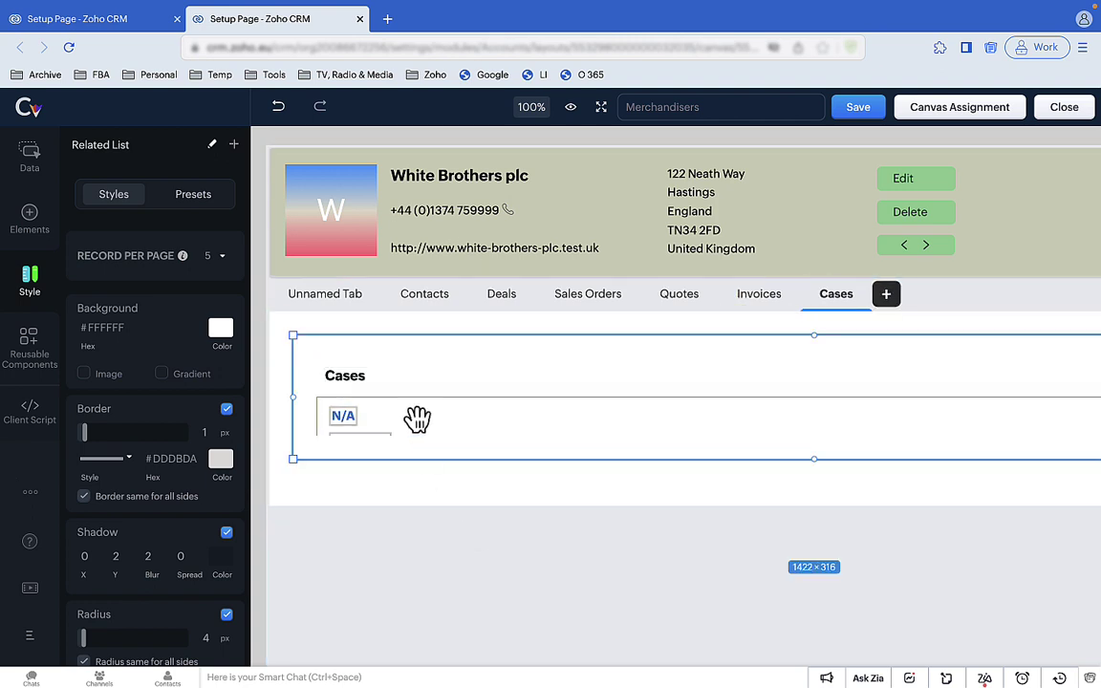
{"action": "left_click", "coordinate": [373, 298]}
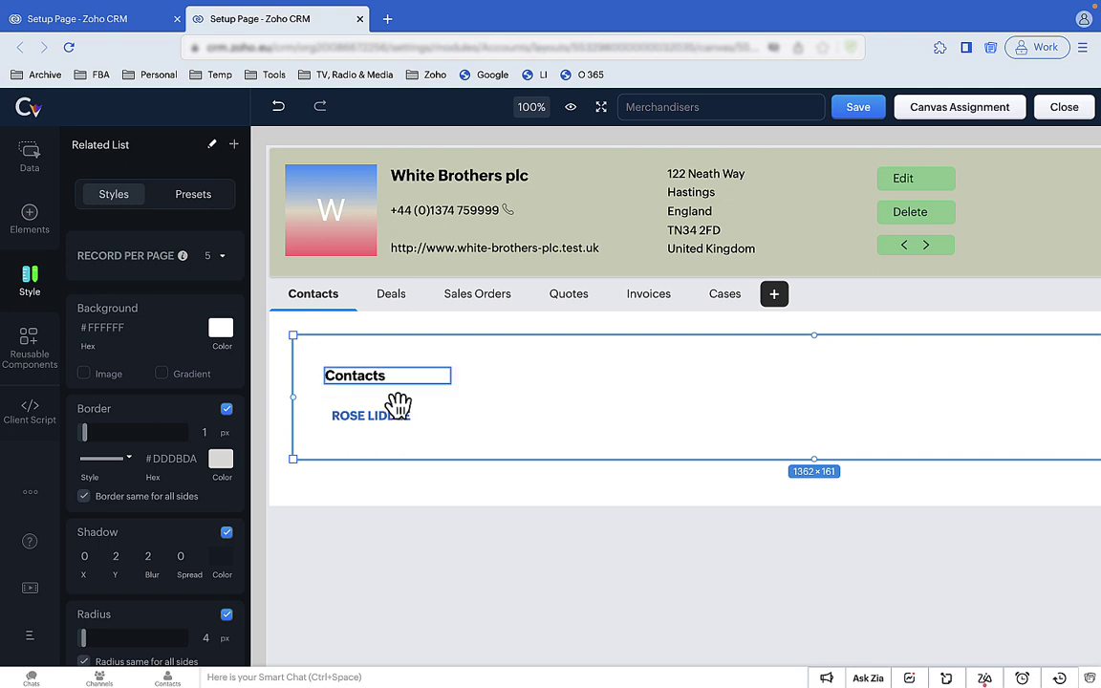
Enlarge the Contacts list and insert the Data Source field into contacts.
{"action": "left_click_drag", "start_coordinate": [410, 504], "coordinate": [375, 628]}
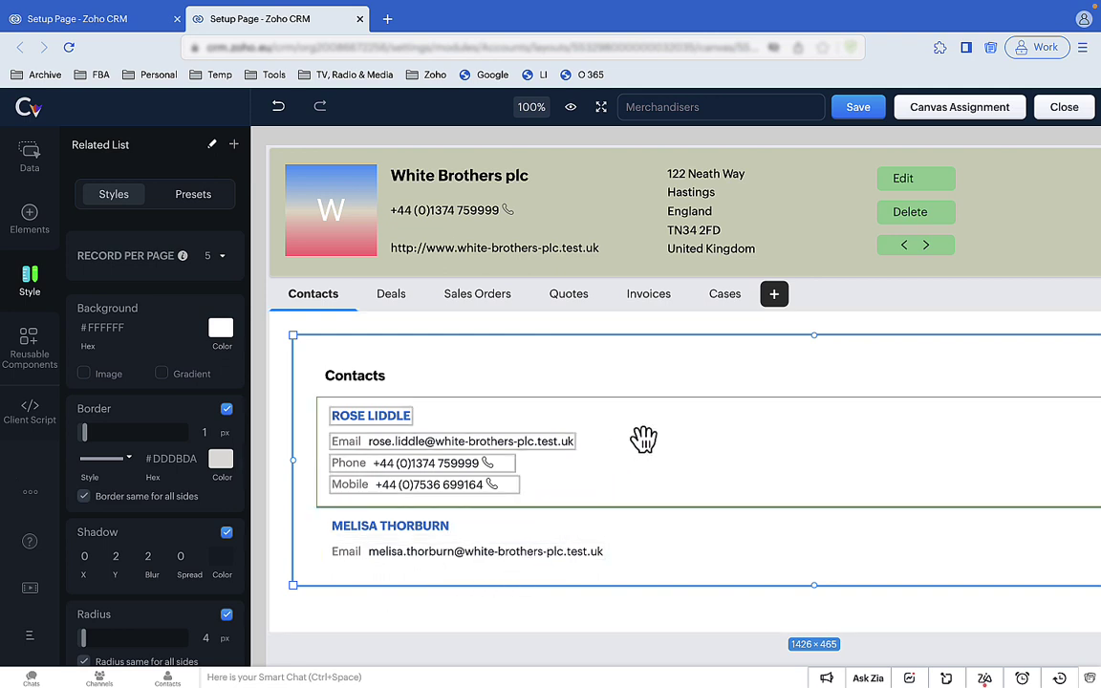
{"action": "right_click", "coordinate": [641, 438]}
{"action": "left_click", "coordinate": [657, 440]}
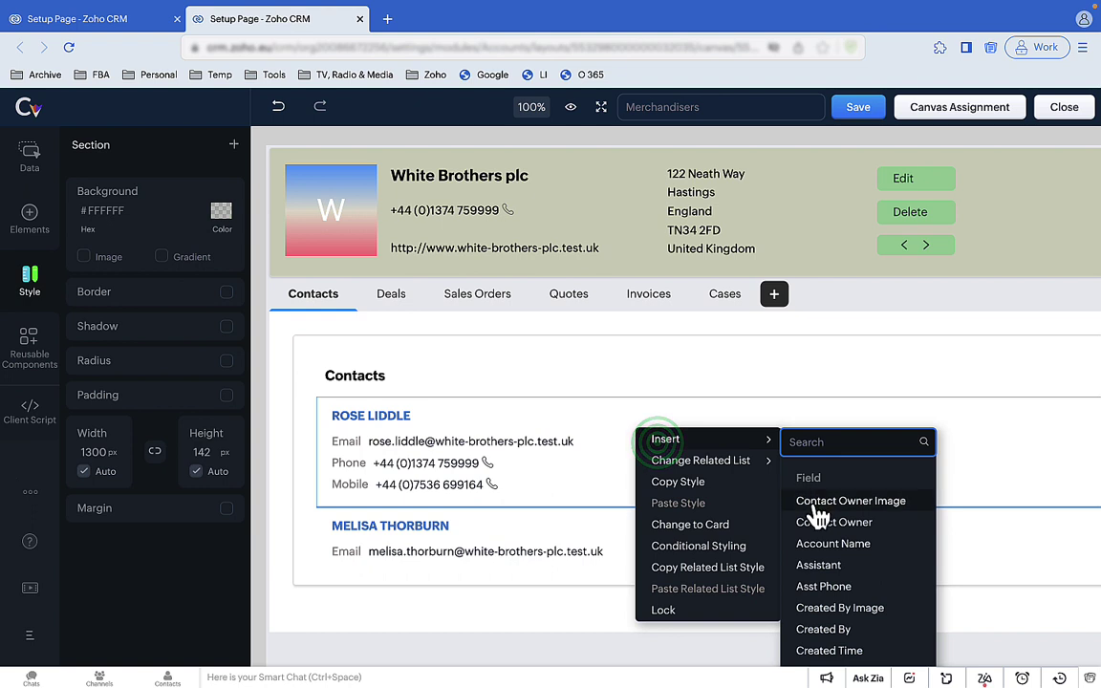
{"action": "scroll", "coordinate": [816, 513], "scroll_direction": "down", "scroll_amount": 2}
{"action": "left_click", "coordinate": [824, 609]}
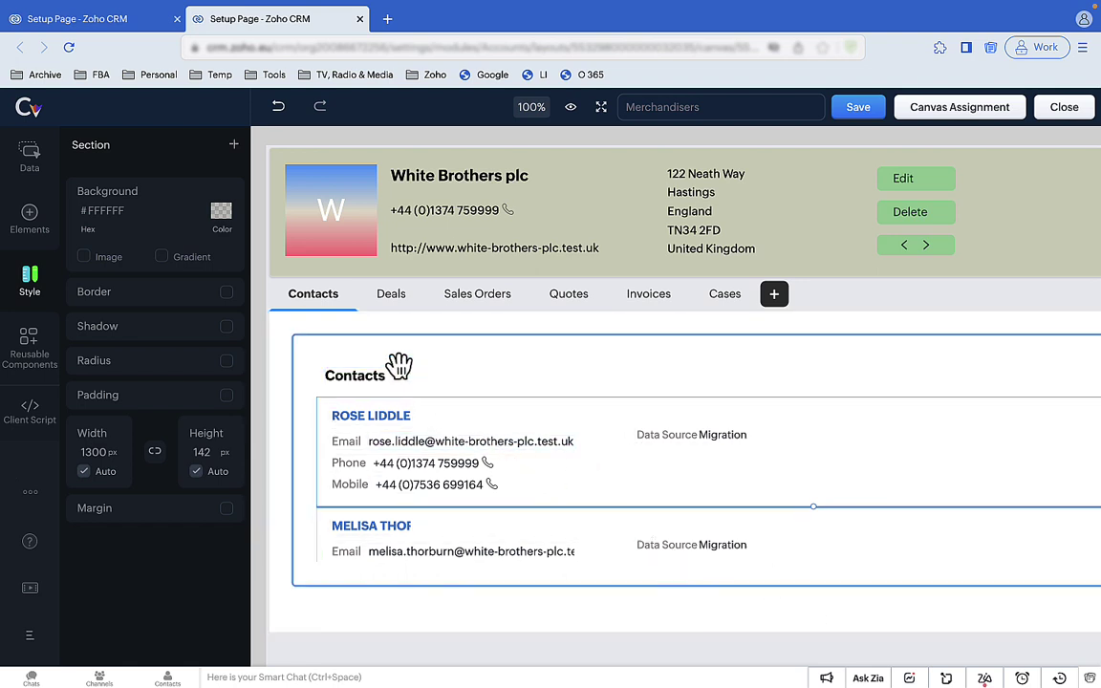
Change the Contacts list to cards, move Data Source under Mobile and align fields left.
{"action": "right_click", "coordinate": [464, 363]}
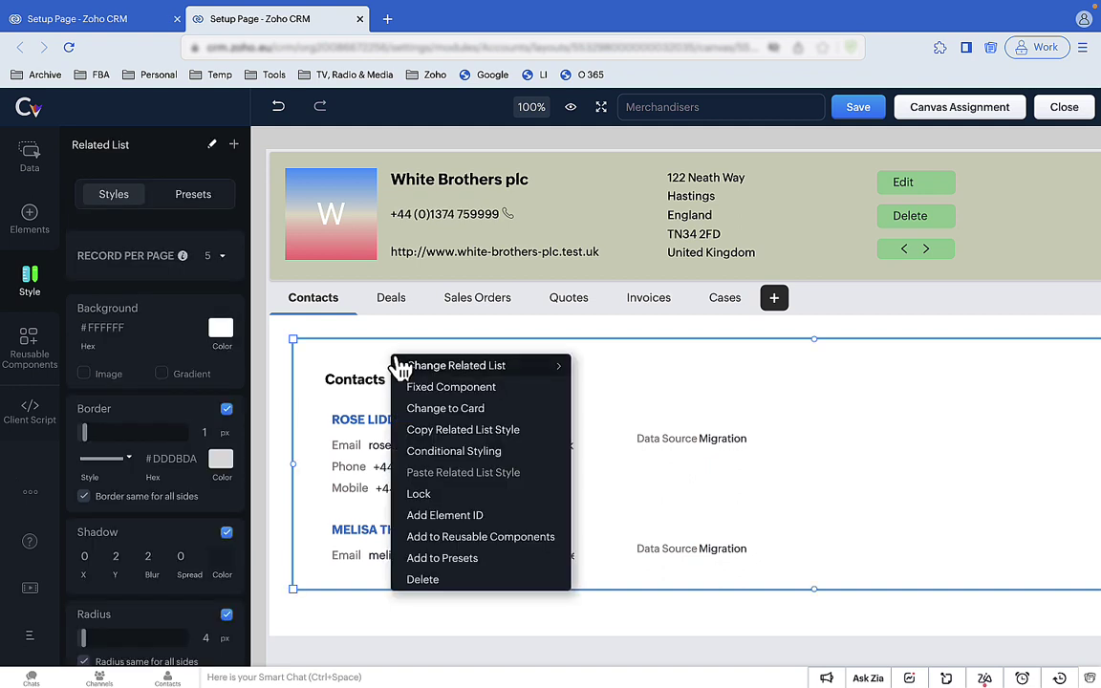
{"action": "left_click", "coordinate": [473, 408]}
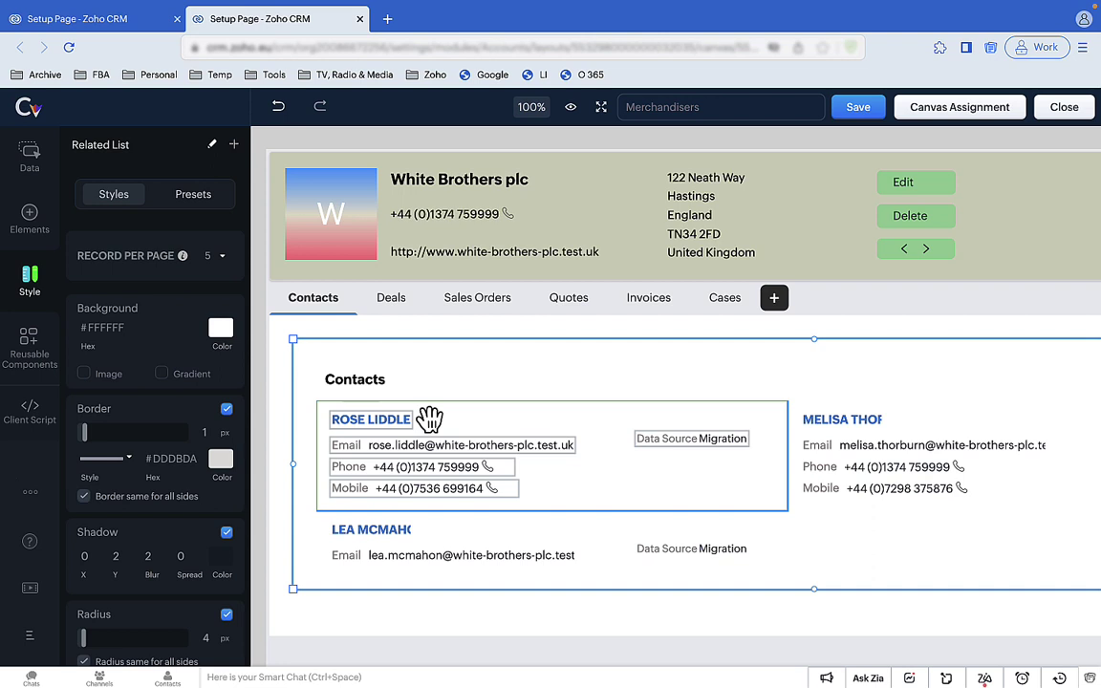
{"action": "left_click_drag", "start_coordinate": [657, 441], "coordinate": [373, 513]}
{"action": "left_click_drag", "start_coordinate": [330, 450], "coordinate": [387, 529]}
{"action": "left_click", "coordinate": [214, 214]}
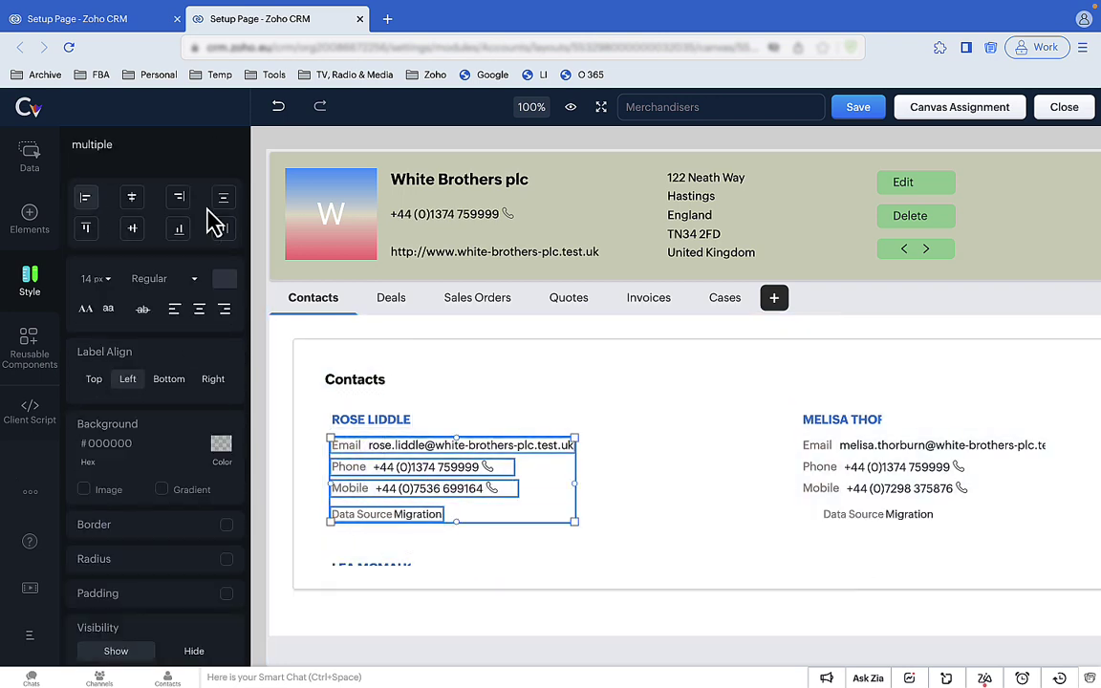
Give the contact card a #CBCFBA background with a white border.
{"action": "left_click", "coordinate": [409, 367]}
{"action": "left_click", "coordinate": [221, 210]}
{"action": "left_click", "coordinate": [229, 425]}
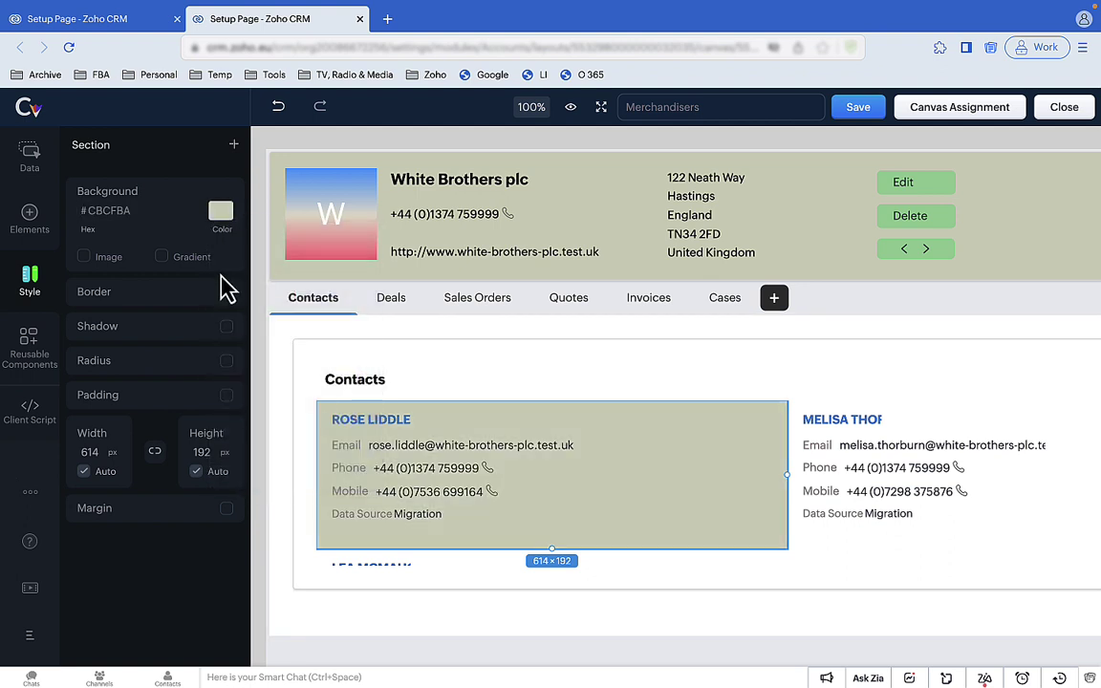
{"action": "left_click", "coordinate": [226, 292]}
{"action": "left_click", "coordinate": [221, 342]}
{"action": "left_click", "coordinate": [228, 410]}
Narrow the contact card and widen the Email and name fields to show full values.
{"action": "left_click_drag", "start_coordinate": [787, 474], "coordinate": [639, 474]}
{"action": "left_click", "coordinate": [584, 450]}
{"action": "left_click_drag", "start_coordinate": [584, 449], "coordinate": [625, 449]}
{"action": "left_click", "coordinate": [413, 425]}
{"action": "left_click_drag", "start_coordinate": [413, 425], "coordinate": [612, 426]}
{"action": "left_click", "coordinate": [260, 443]}
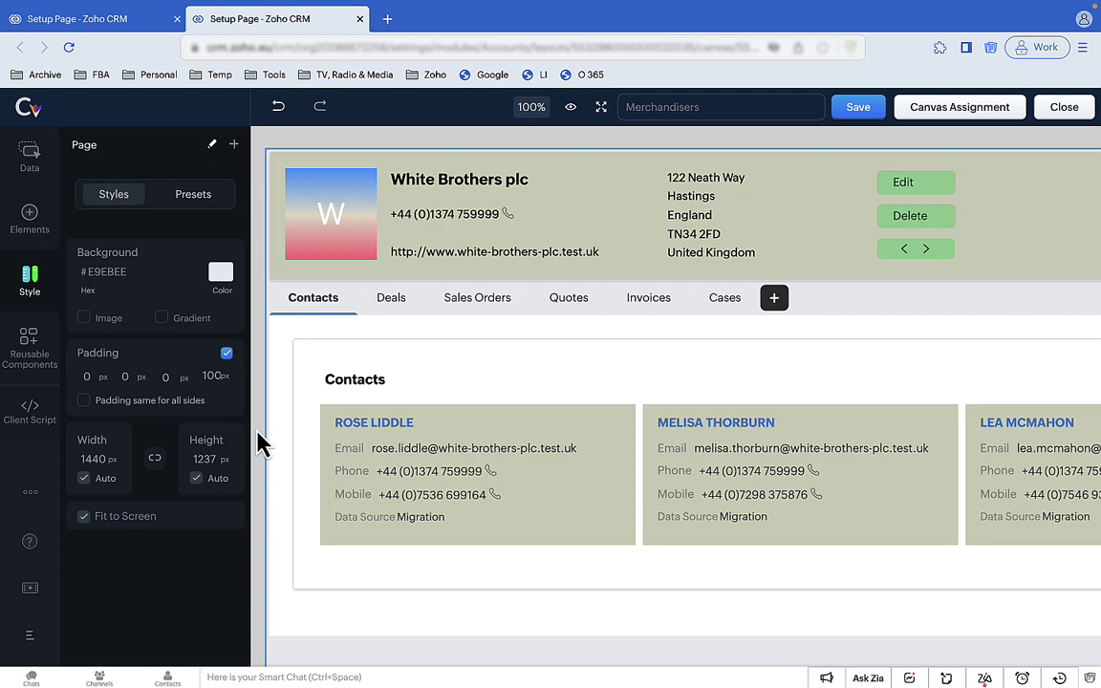
{"action": "left_click", "coordinate": [391, 299]}
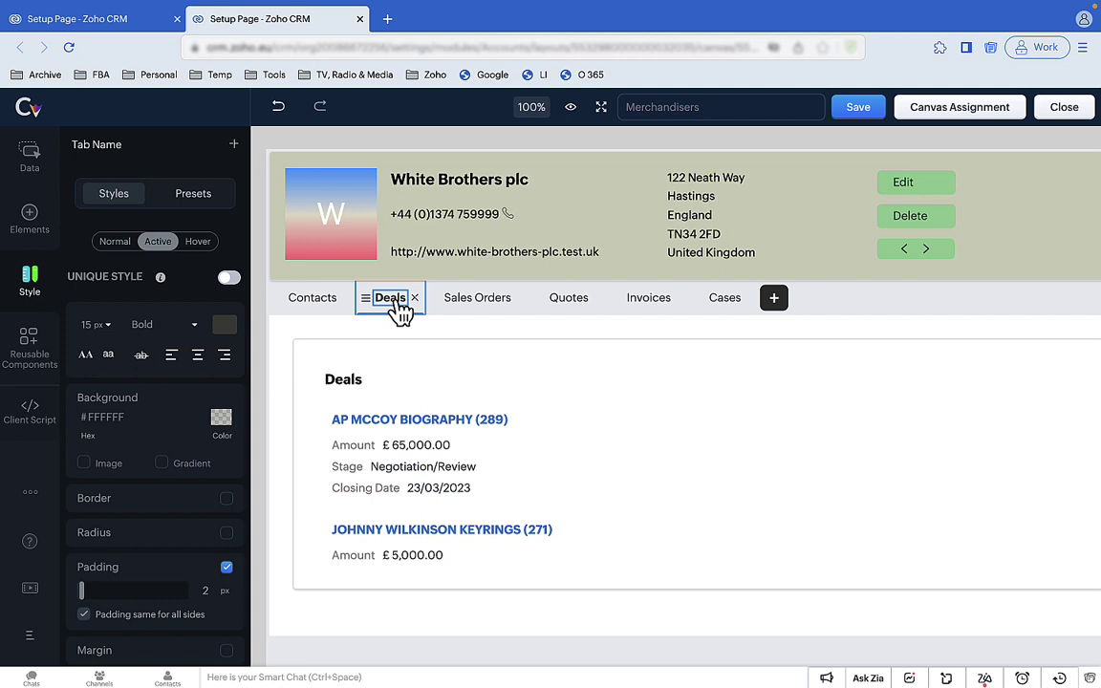
Give deal rows the #CBCFBA background with a white border, and move Quotes right after Deals.
{"action": "left_click", "coordinate": [555, 435]}
{"action": "left_click", "coordinate": [221, 210]}
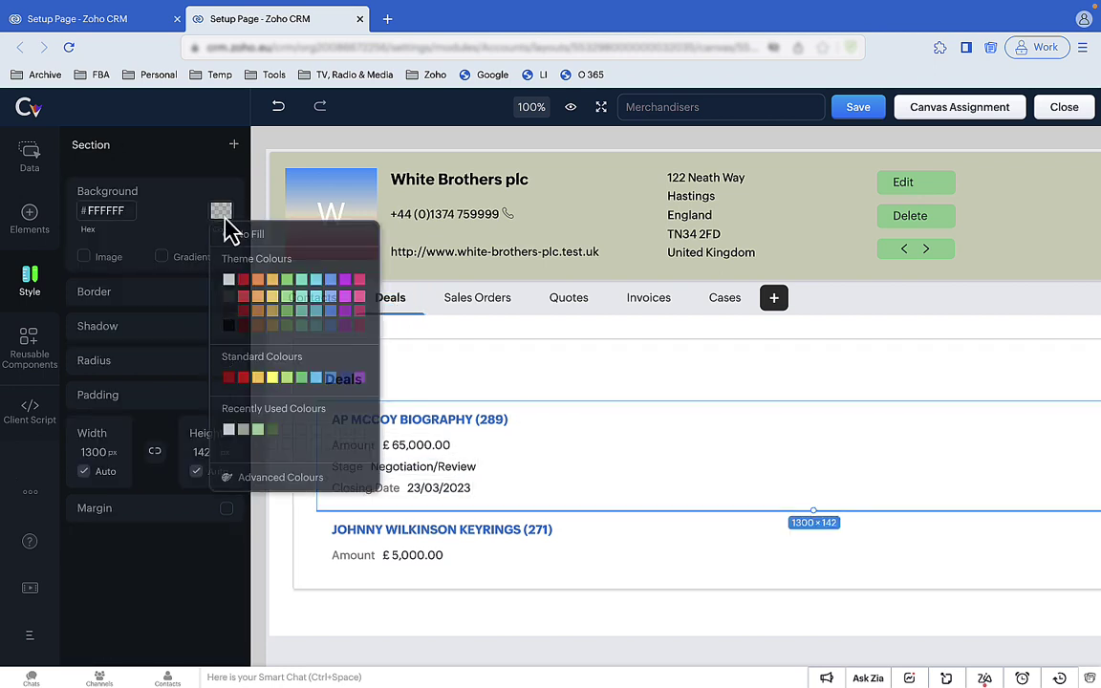
{"action": "left_click", "coordinate": [245, 438]}
{"action": "left_click", "coordinate": [227, 292]}
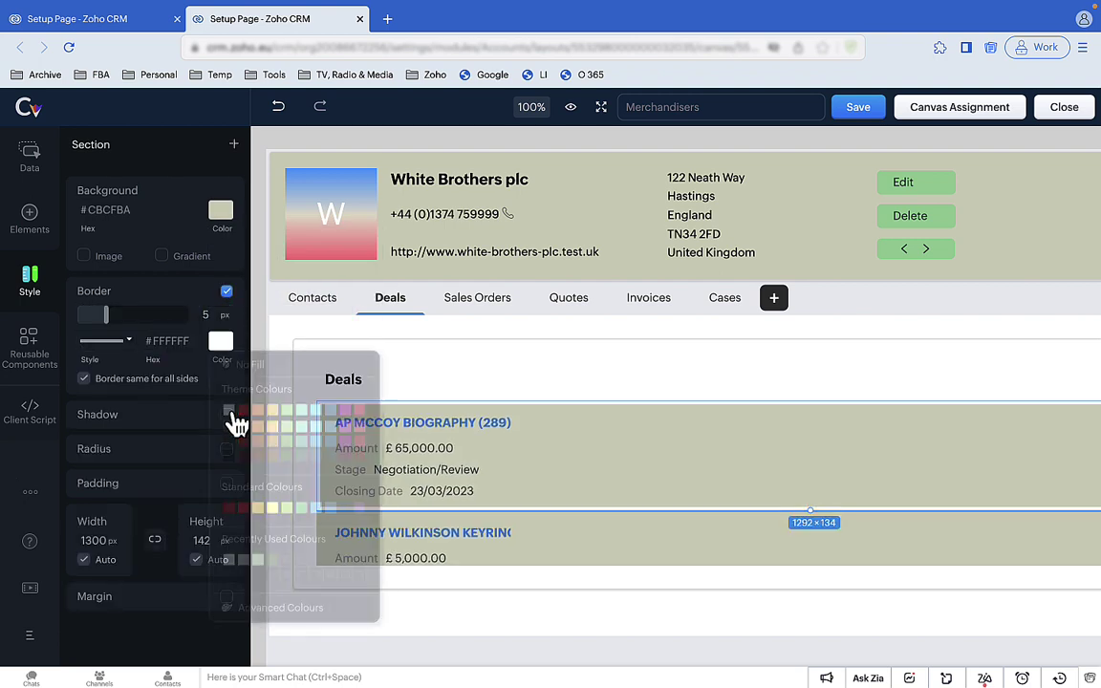
{"action": "left_click", "coordinate": [258, 414]}
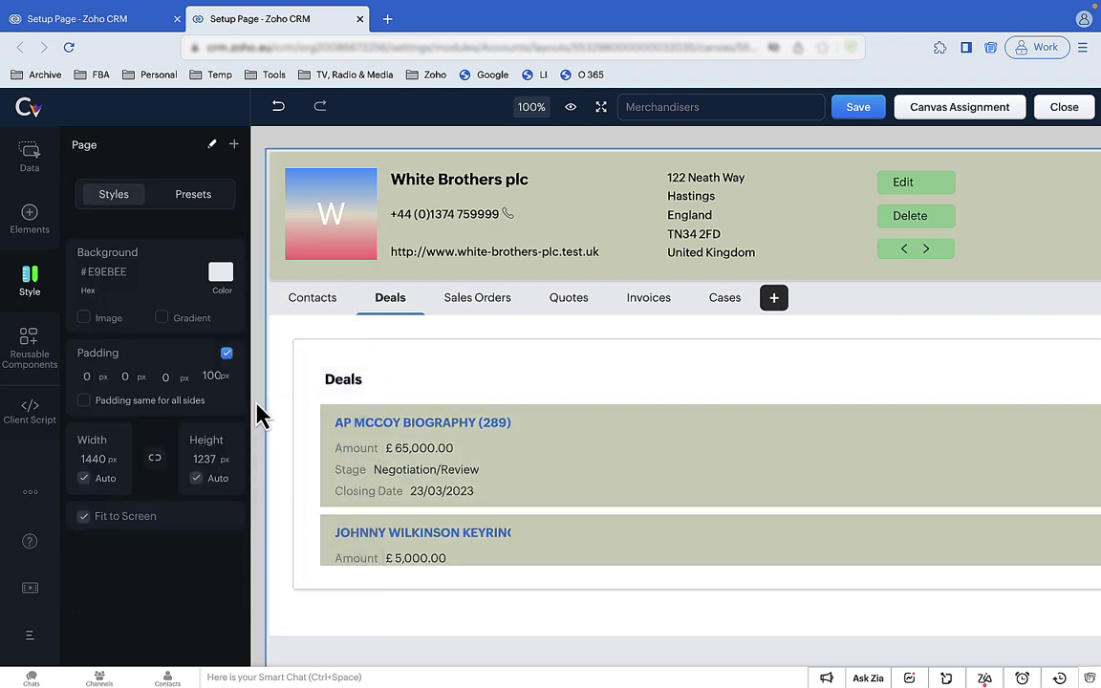
{"action": "left_click_drag", "start_coordinate": [571, 299], "coordinate": [449, 299]}
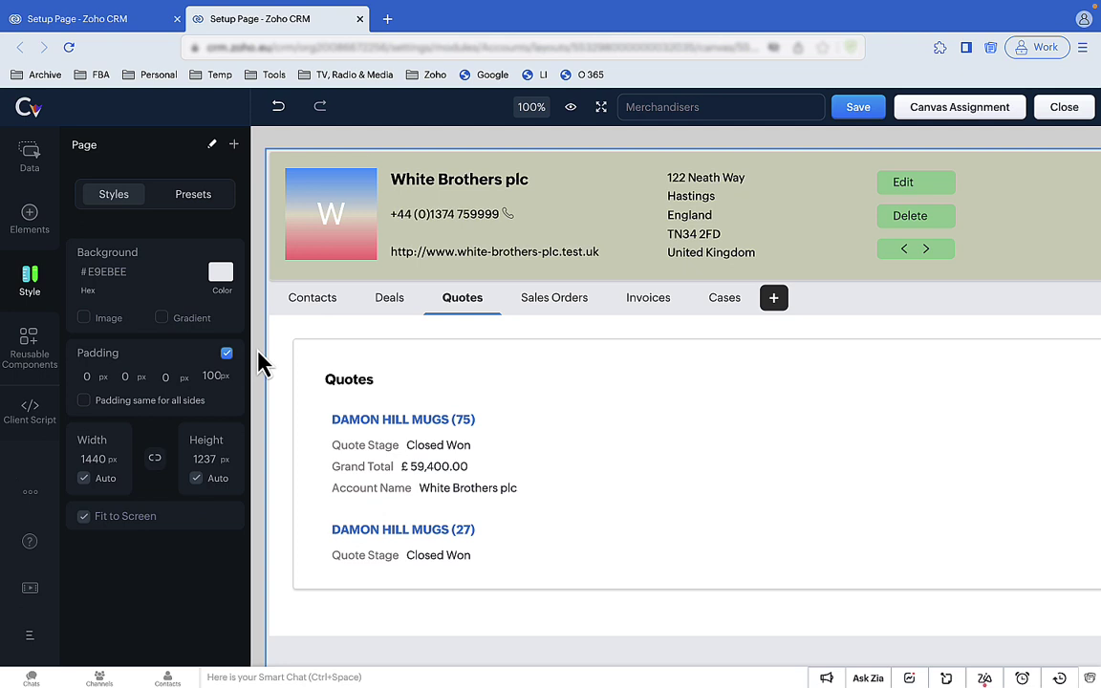
Insert the Created Time field into the quote records.
{"action": "right_click", "coordinate": [613, 435]}
{"action": "mouse_move", "coordinate": [634, 444]}
{"action": "left_click", "coordinate": [794, 382]}
Give the quote card a #CBCFBA background and a 5 px white border.
{"action": "left_click", "coordinate": [437, 413]}
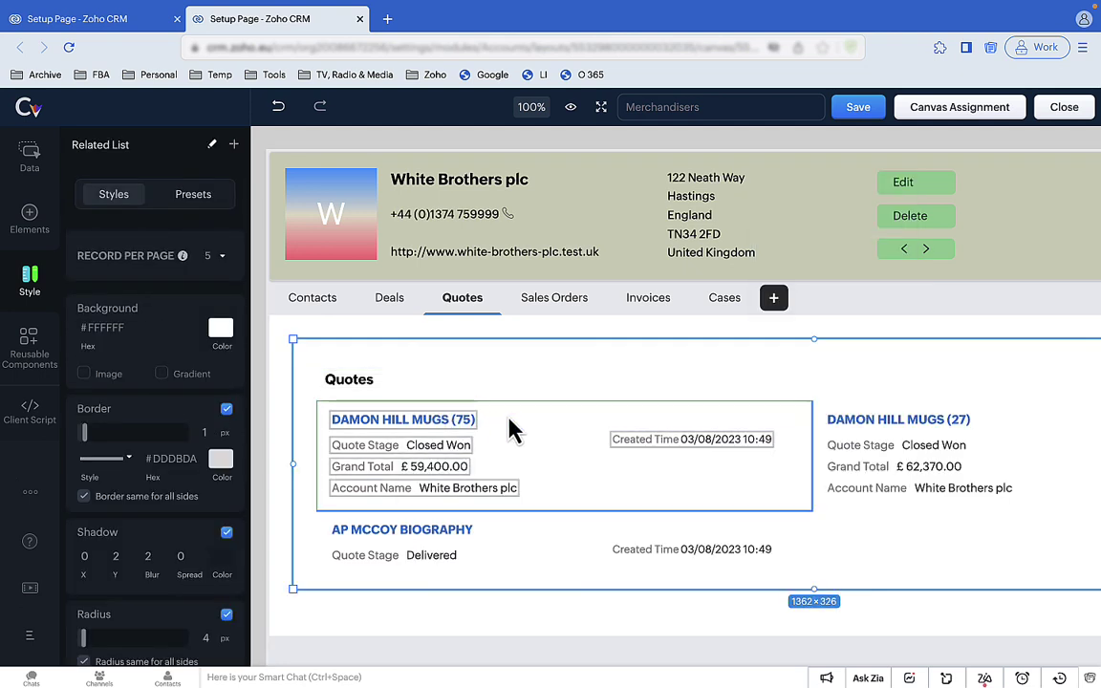
{"action": "left_click", "coordinate": [516, 430]}
{"action": "left_click", "coordinate": [221, 211]}
{"action": "left_click", "coordinate": [246, 275]}
{"action": "left_click", "coordinate": [226, 292]}
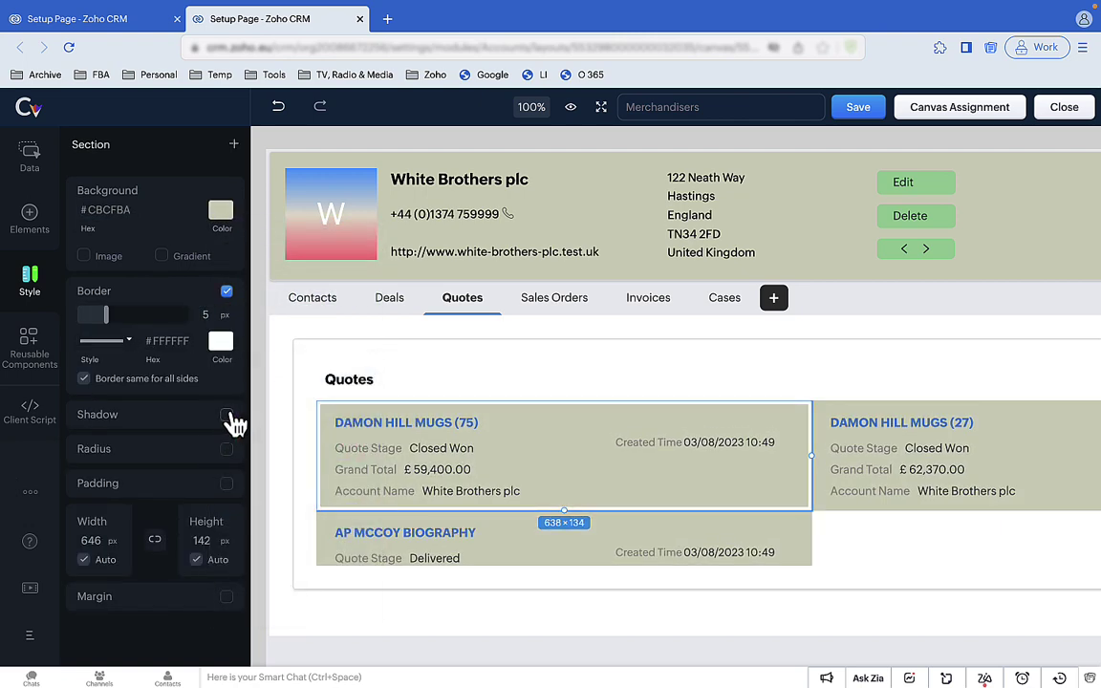
Move Created Time below Account Name and shrink the card so two fit per row.
{"action": "left_click", "coordinate": [645, 447]}
{"action": "left_click_drag", "start_coordinate": [645, 448], "coordinate": [376, 521]}
{"action": "left_click_drag", "start_coordinate": [543, 543], "coordinate": [475, 423]}
{"action": "left_click", "coordinate": [470, 423]}
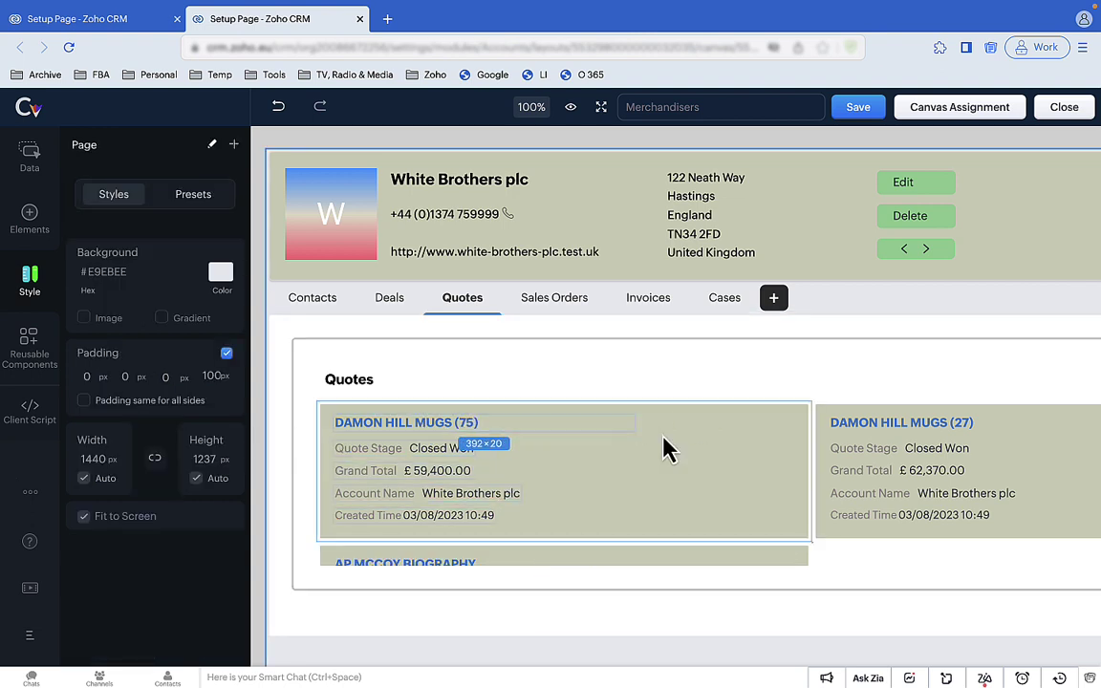
{"action": "left_click_drag", "start_coordinate": [809, 460], "coordinate": [659, 464]}
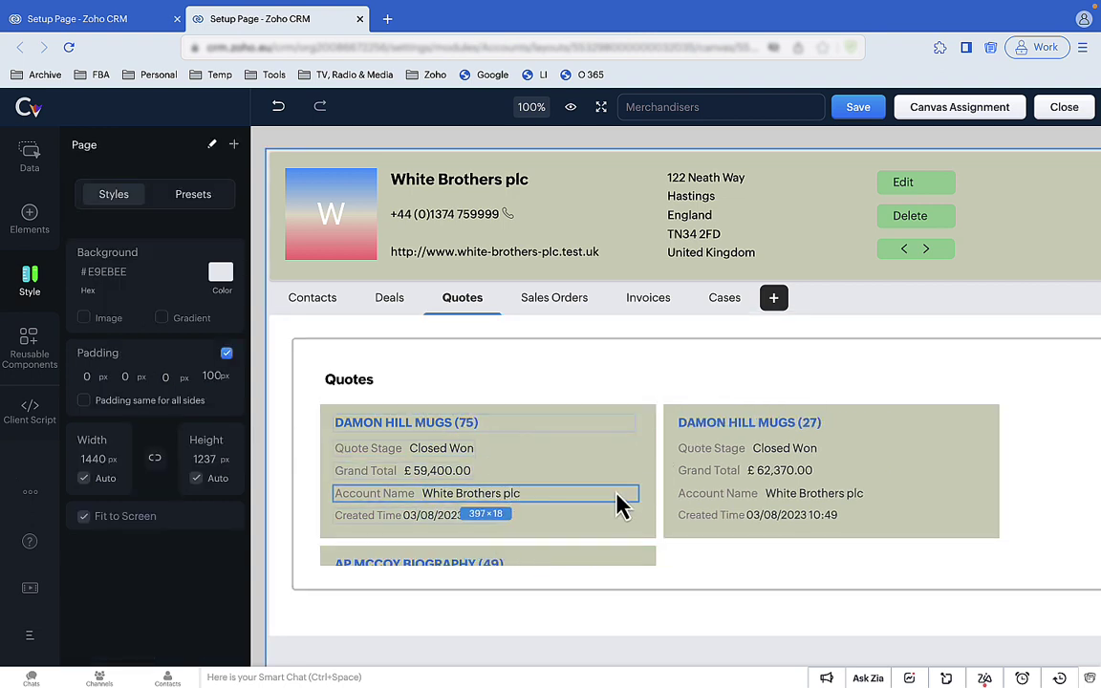
{"action": "left_click", "coordinate": [260, 495]}
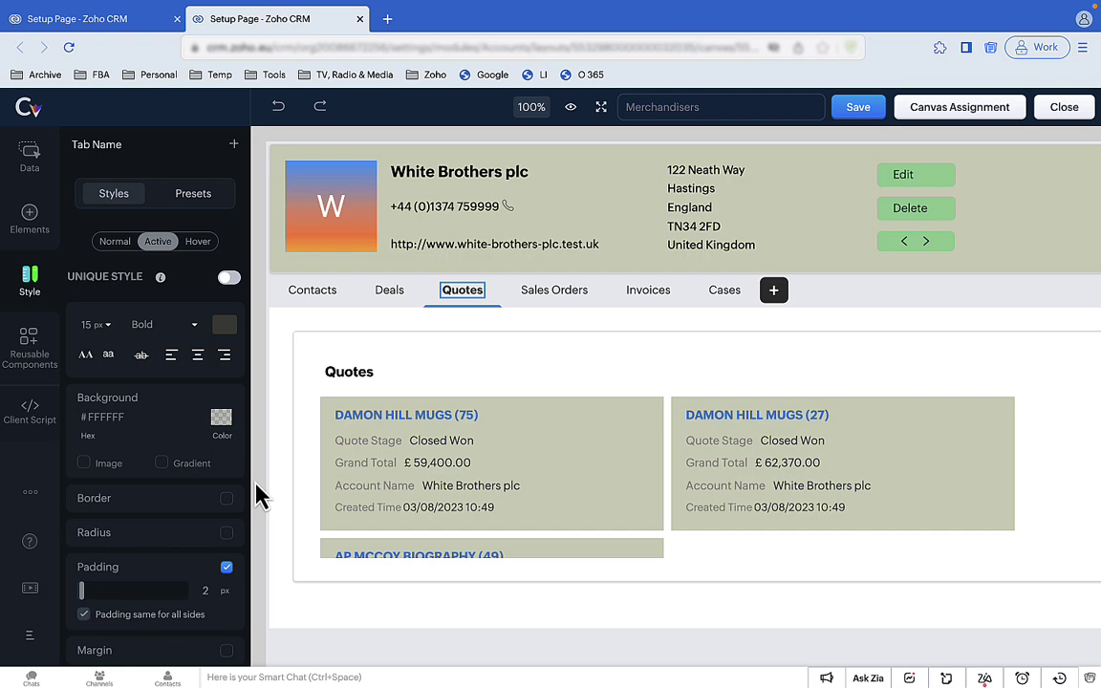
Start a conditional styling rule named '30 days' on Created Time, with Created Time as criteria field.
{"action": "right_click", "coordinate": [430, 507]}
{"action": "left_click", "coordinate": [458, 435]}
{"action": "left_click", "coordinate": [368, 354]}
{"action": "type", "text": "30 days"}
{"action": "left_click", "coordinate": [222, 271]}
{"action": "scroll", "coordinate": [239, 383], "scroll_direction": "down", "scroll_amount": 3}
{"action": "left_click", "coordinate": [218, 422]}
Set the rule's condition to Age in Days greater than 30 and save it.
{"action": "left_click", "coordinate": [339, 270]}
{"action": "scroll", "coordinate": [353, 383], "scroll_direction": "down", "scroll_amount": 5}
{"action": "scroll", "coordinate": [353, 382], "scroll_direction": "down", "scroll_amount": 3}
{"action": "left_click", "coordinate": [334, 392]}
{"action": "left_click", "coordinate": [427, 271]}
{"action": "left_click", "coordinate": [435, 396]}
{"action": "left_click", "coordinate": [501, 270]}
{"action": "type", "text": "30"}
{"action": "left_click", "coordinate": [843, 327]}
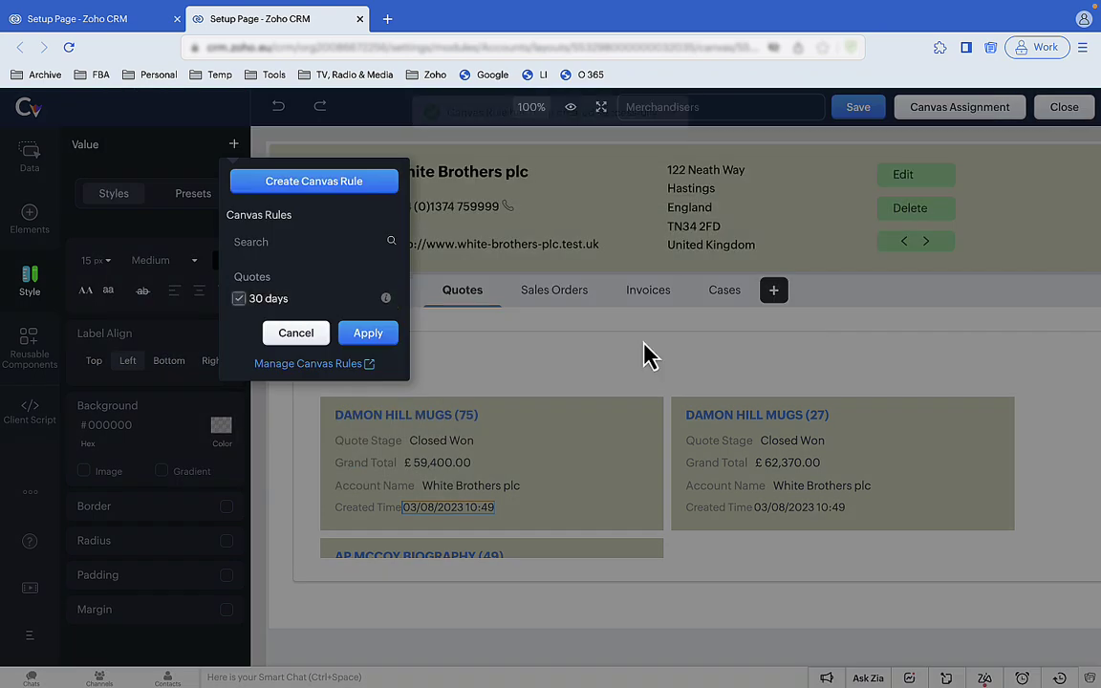
Apply the 30 days rule with bold orange text.
{"action": "left_click", "coordinate": [379, 341]}
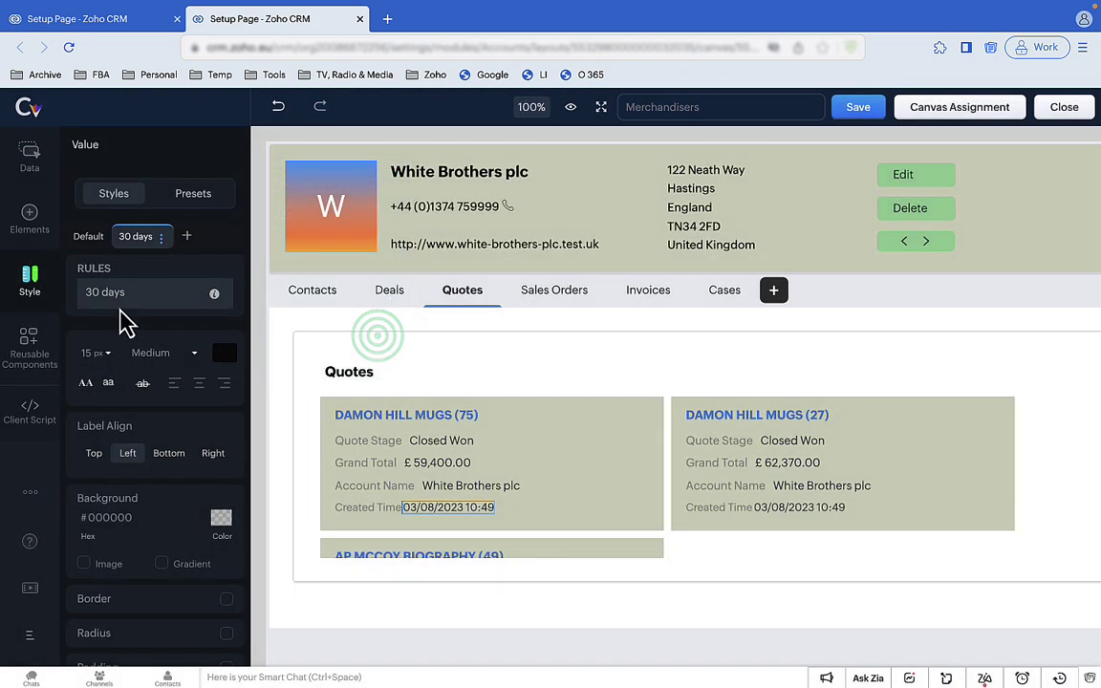
{"action": "left_click", "coordinate": [148, 353]}
{"action": "left_click", "coordinate": [160, 490]}
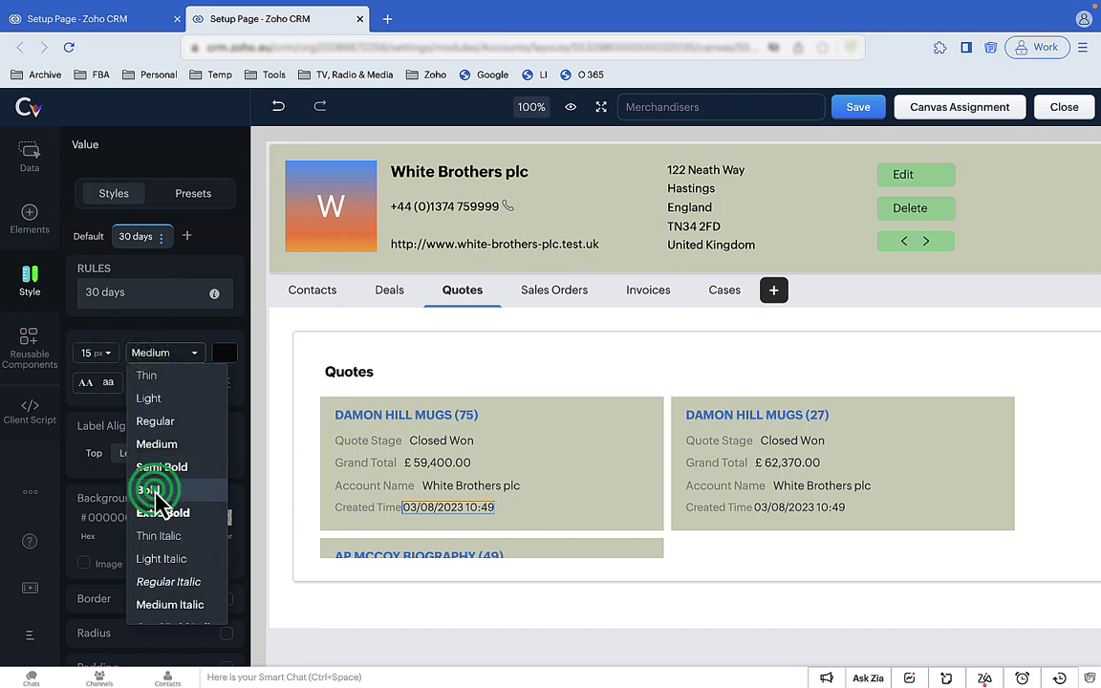
{"action": "left_click", "coordinate": [226, 356]}
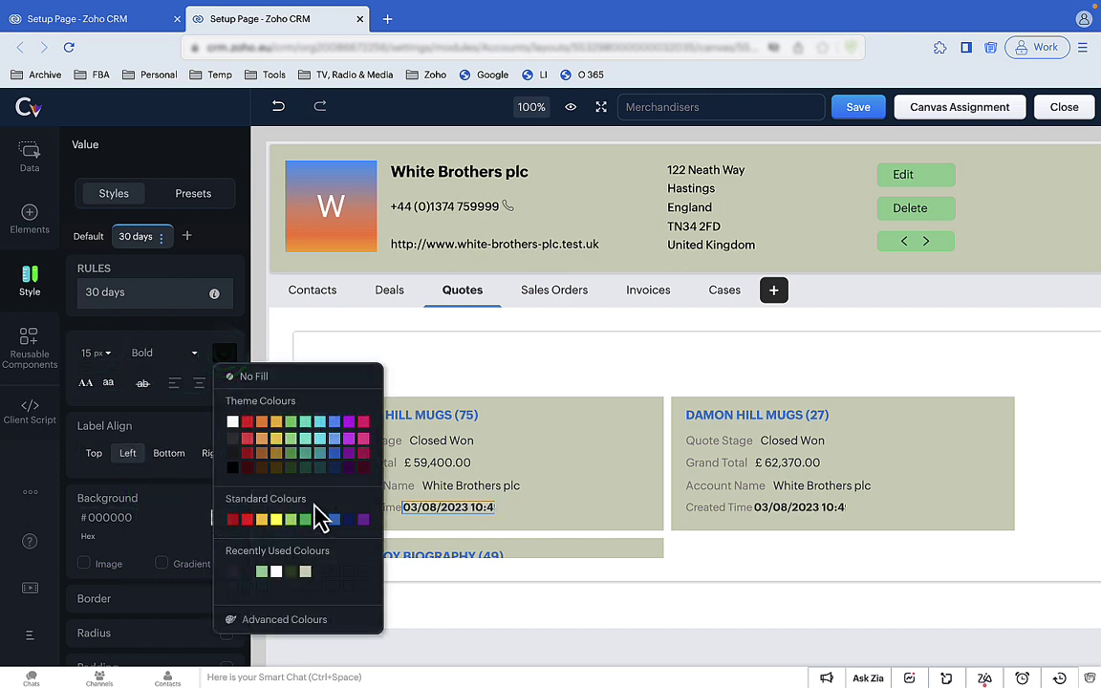
{"action": "left_click", "coordinate": [263, 438]}
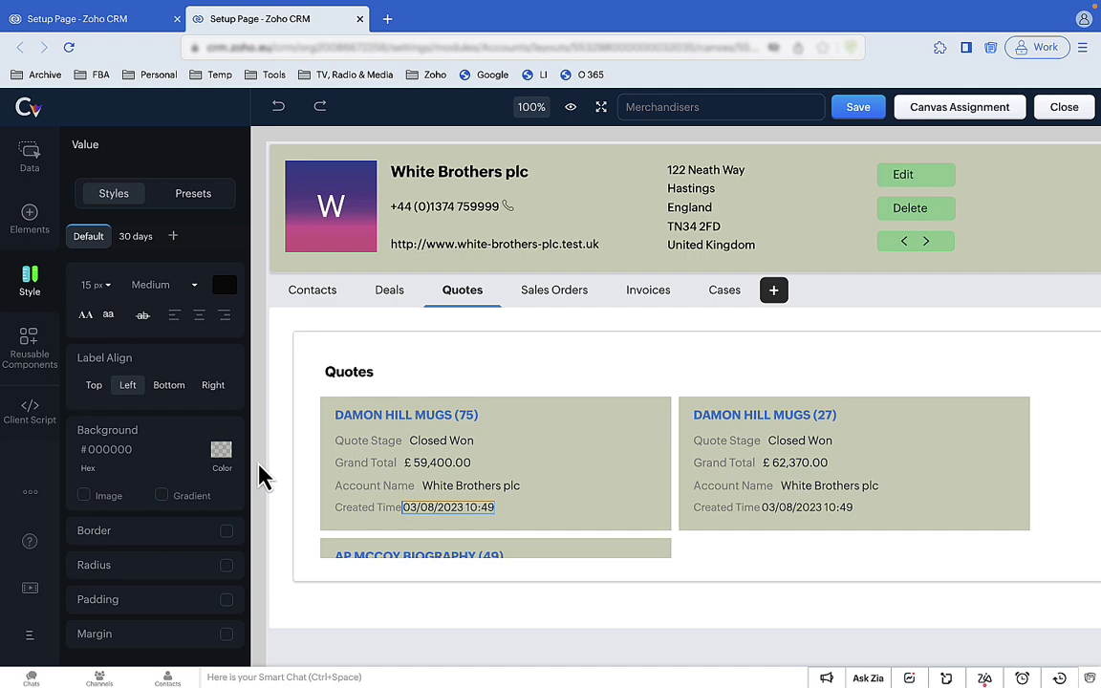
Create a '90 days' rule: Created Time Age in Days greater than 90.
{"action": "left_click", "coordinate": [173, 236]}
{"action": "type", "text": "90 days"}
{"action": "left_click", "coordinate": [218, 272]}
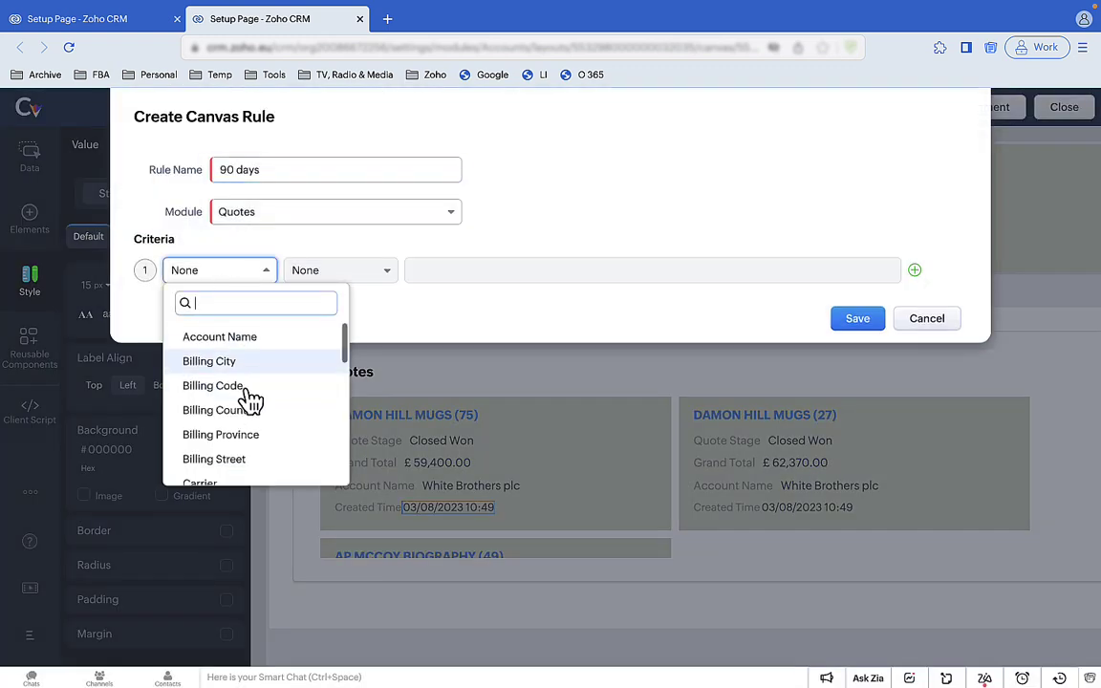
{"action": "scroll", "coordinate": [251, 399], "scroll_direction": "down", "scroll_amount": 3}
{"action": "left_click", "coordinate": [219, 411]}
{"action": "left_click", "coordinate": [337, 277]}
{"action": "scroll", "coordinate": [351, 386], "scroll_direction": "down", "scroll_amount": 2}
{"action": "left_click", "coordinate": [351, 386]}
{"action": "left_click", "coordinate": [488, 271]}
{"action": "type", "text": "90"}
{"action": "left_click", "coordinate": [857, 320]}
Apply the 90 days rule with bold red text.
{"action": "left_click", "coordinate": [305, 452]}
{"action": "left_click", "coordinate": [223, 353]}
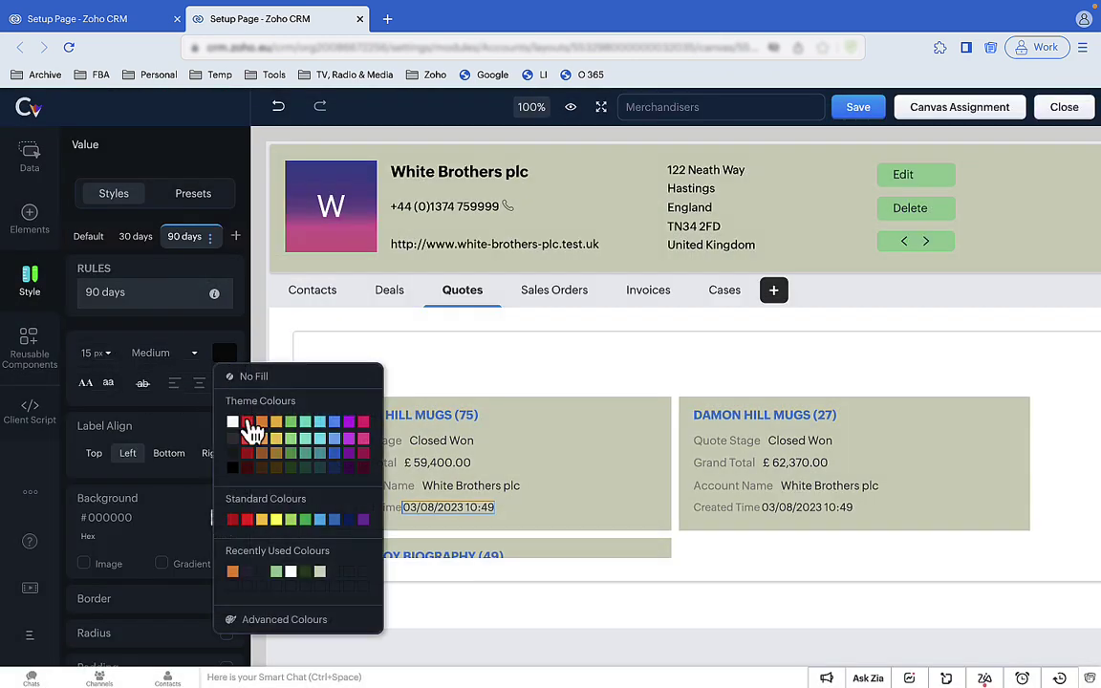
{"action": "left_click", "coordinate": [247, 423]}
{"action": "left_click", "coordinate": [152, 356]}
{"action": "left_click", "coordinate": [155, 508]}
{"action": "left_click", "coordinate": [258, 371]}
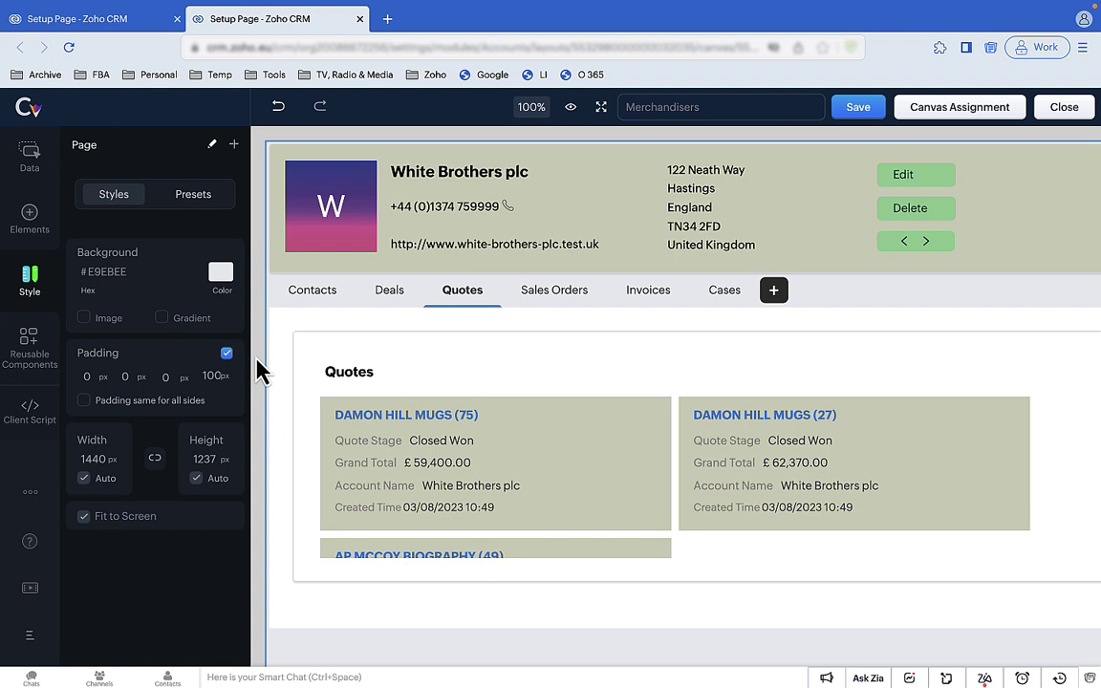
Give the Sales Orders cards the sage #CBCFBA background with a white border.
{"action": "left_click", "coordinate": [547, 292]}
{"action": "left_click", "coordinate": [459, 406]}
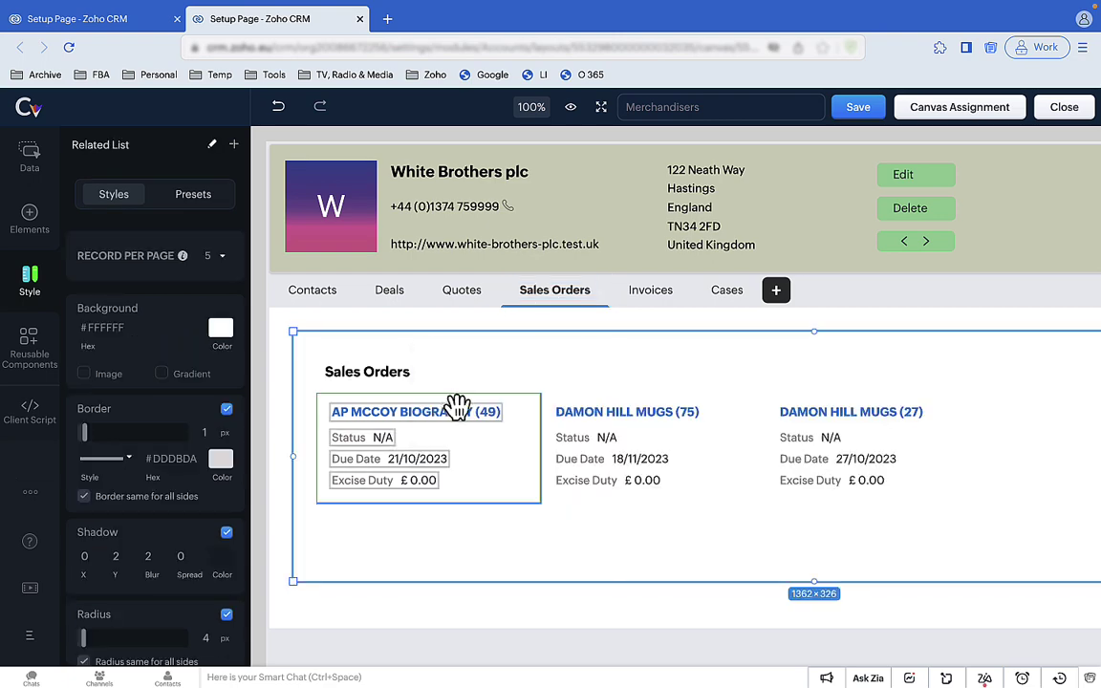
{"action": "left_click", "coordinate": [459, 407]}
{"action": "left_click", "coordinate": [221, 209]}
{"action": "left_click", "coordinate": [295, 434]}
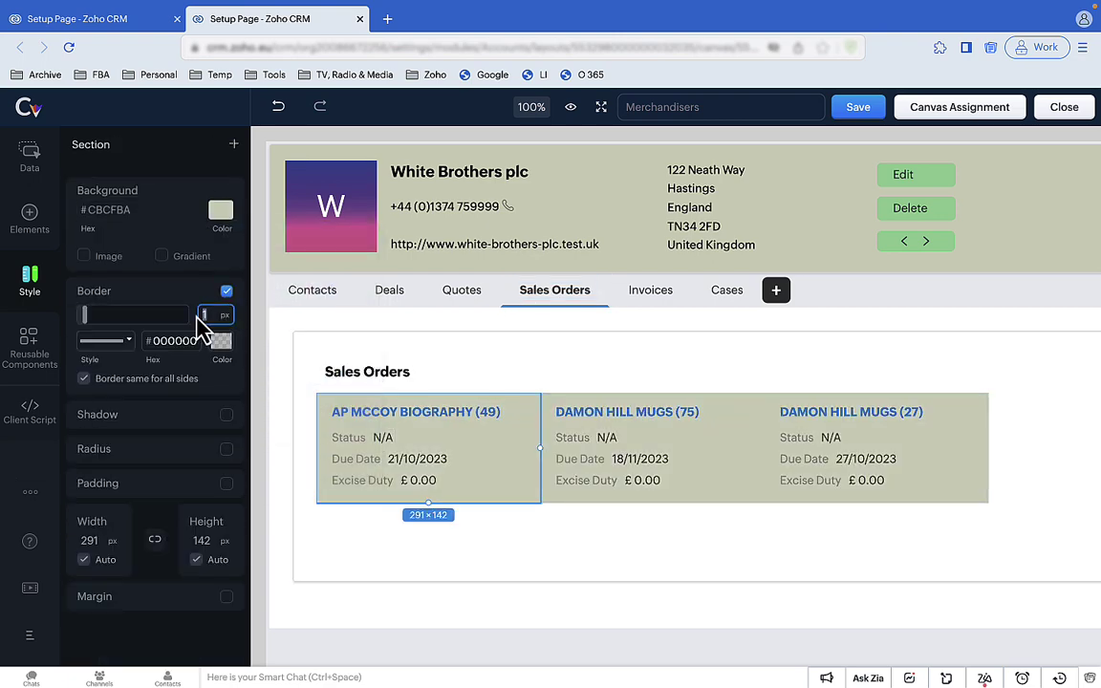
{"action": "left_click", "coordinate": [221, 342]}
{"action": "left_click", "coordinate": [263, 422]}
Give the Invoices cards the #CBCFBA background and white border, and widen the first card.
{"action": "left_click", "coordinate": [648, 290]}
{"action": "left_click", "coordinate": [439, 358]}
{"action": "left_click", "coordinate": [483, 416]}
{"action": "left_click", "coordinate": [221, 210]}
{"action": "left_click", "coordinate": [320, 432]}
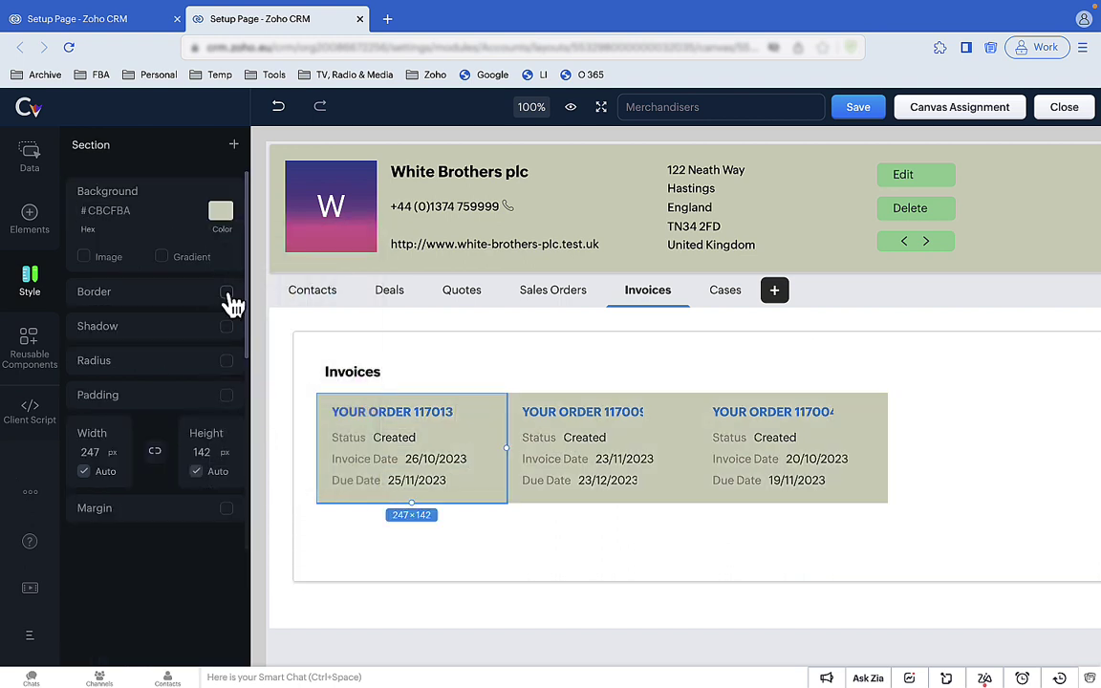
{"action": "left_click", "coordinate": [226, 292]}
{"action": "left_click", "coordinate": [221, 341]}
{"action": "left_click", "coordinate": [302, 433]}
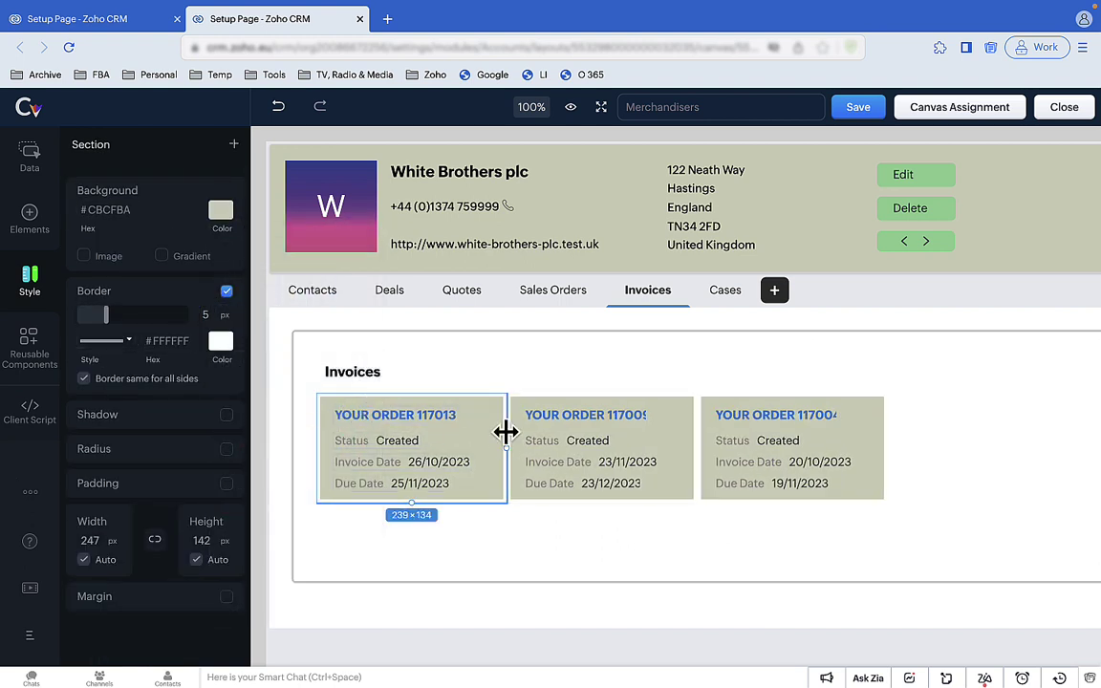
{"action": "left_click_drag", "start_coordinate": [506, 432], "coordinate": [575, 432]}
Give the Cases card the #CBCFBA background with a white border.
{"action": "left_click", "coordinate": [724, 292]}
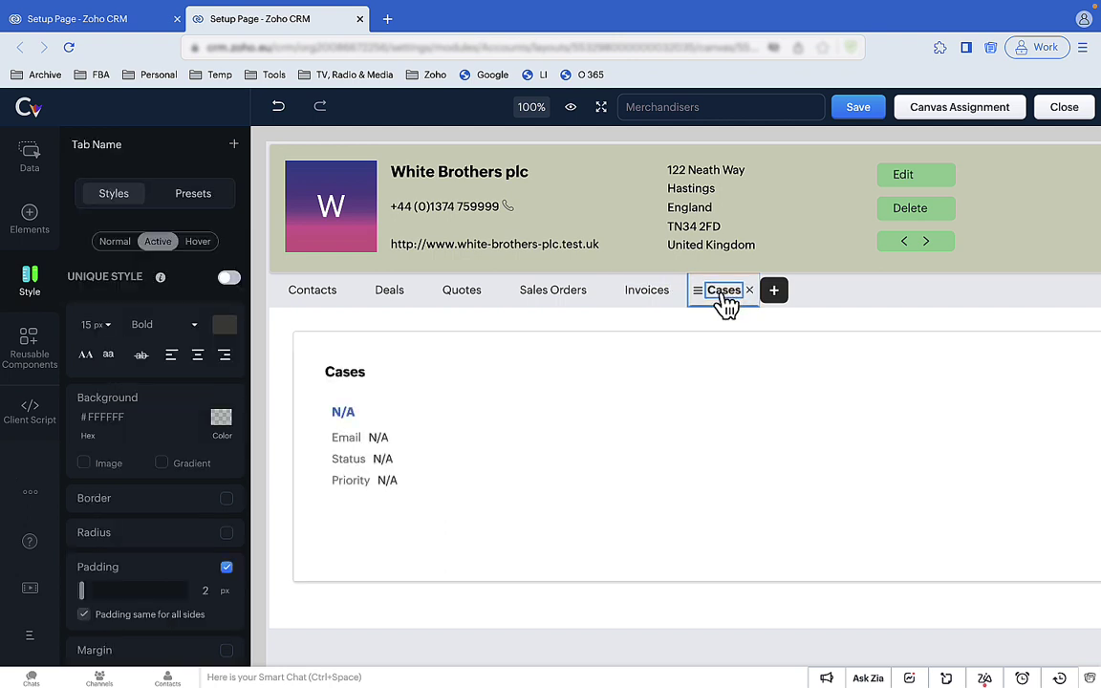
{"action": "left_click", "coordinate": [330, 421]}
{"action": "left_click", "coordinate": [221, 209]}
{"action": "left_click", "coordinate": [245, 433]}
{"action": "left_click", "coordinate": [227, 291]}
{"action": "left_click", "coordinate": [221, 341]}
{"action": "left_click", "coordinate": [236, 423]}
{"action": "left_click", "coordinate": [263, 399]}
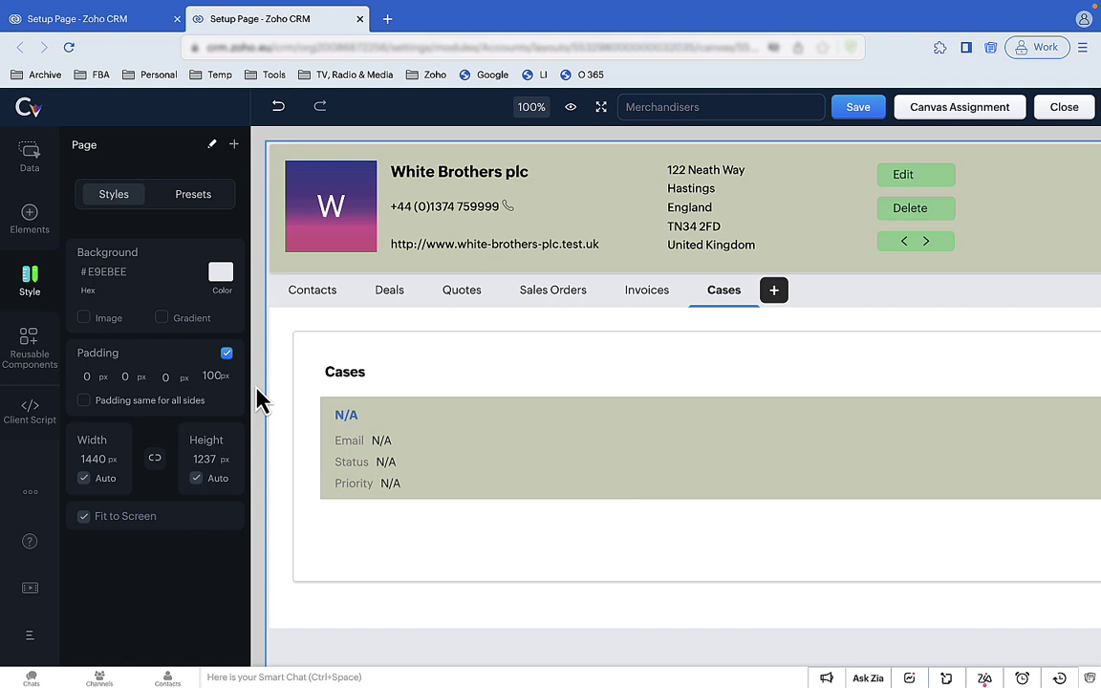
{"action": "left_click", "coordinate": [276, 322]}
Apply the teal preset style to the tab container.
{"action": "left_click", "coordinate": [193, 194]}
{"action": "left_click", "coordinate": [146, 593]}
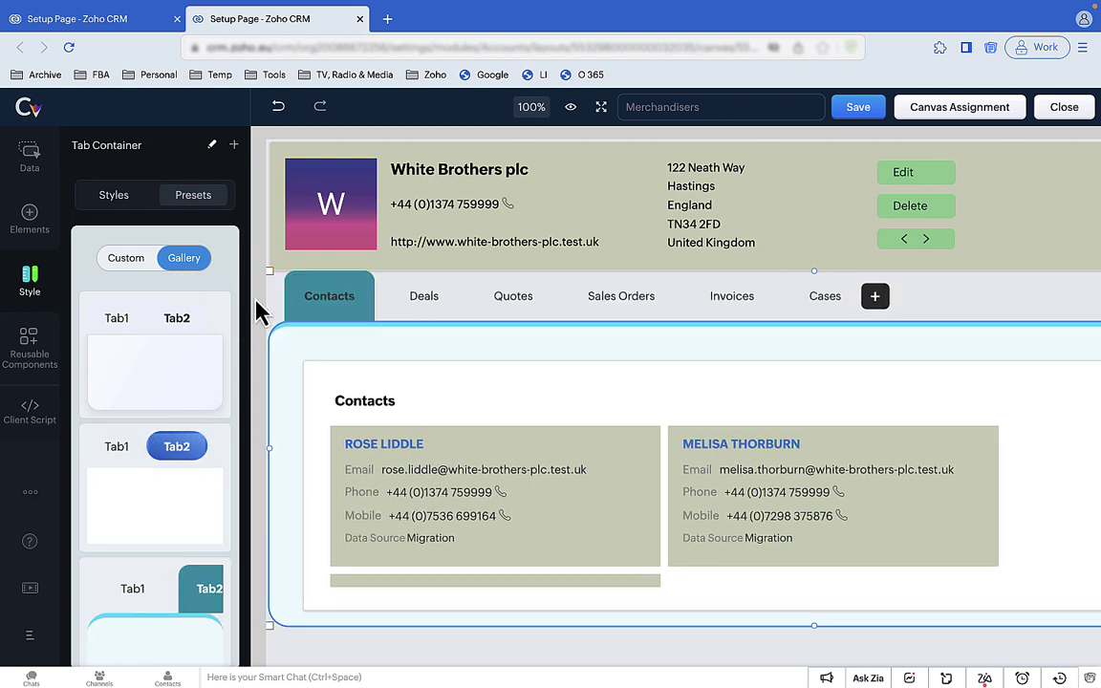
{"action": "left_click", "coordinate": [260, 381]}
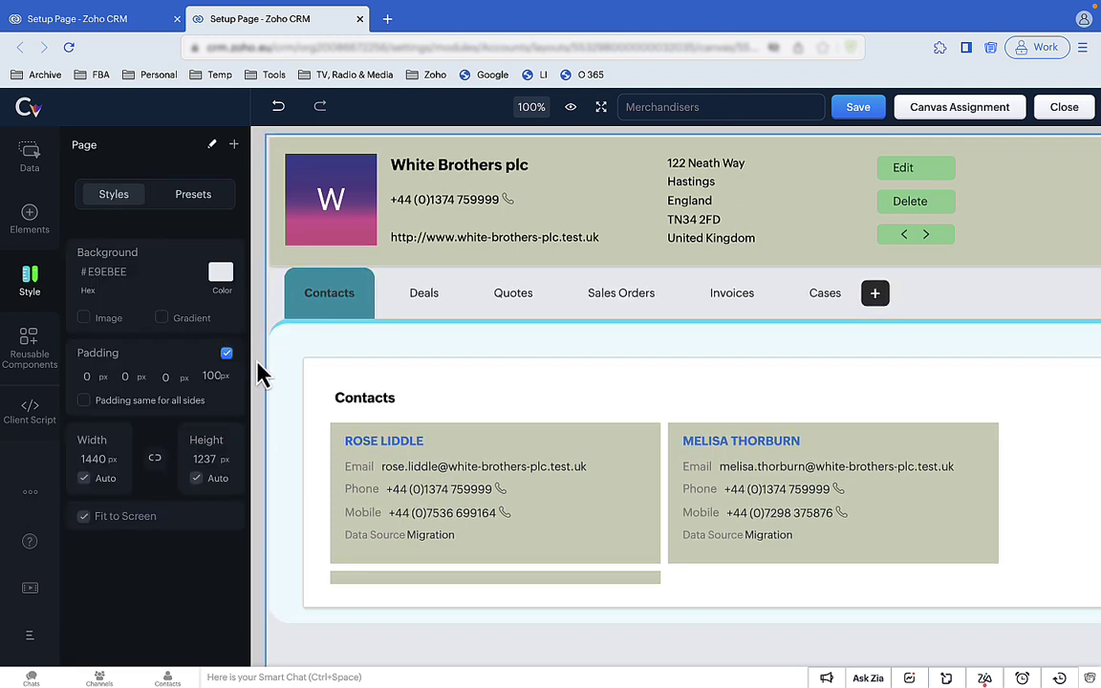
Show a person icon on Contacts and a basket icon on Deals.
{"action": "right_click", "coordinate": [327, 299]}
{"action": "mouse_move", "coordinate": [382, 308]}
{"action": "scroll", "coordinate": [585, 418], "scroll_direction": "down", "scroll_amount": 5}
{"action": "scroll", "coordinate": [585, 418], "scroll_direction": "down", "scroll_amount": 3}
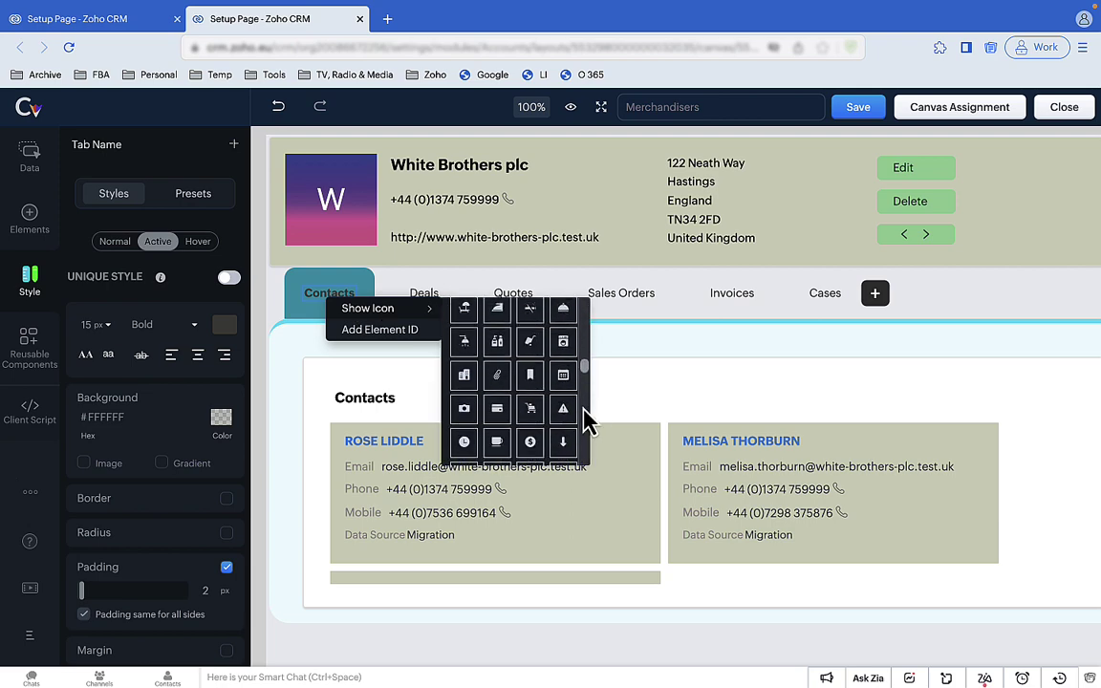
{"action": "left_click", "coordinate": [497, 349]}
{"action": "left_click", "coordinate": [448, 312]}
{"action": "right_click", "coordinate": [445, 316]}
{"action": "mouse_move", "coordinate": [478, 322]}
{"action": "scroll", "coordinate": [621, 383], "scroll_direction": "down", "scroll_amount": 3}
{"action": "left_click", "coordinate": [641, 387]}
Show a document icon on Quotes and a truck icon on Sales Orders.
{"action": "left_click", "coordinate": [553, 318]}
{"action": "right_click", "coordinate": [553, 318]}
{"action": "mouse_move", "coordinate": [574, 320]}
{"action": "scroll", "coordinate": [754, 375], "scroll_direction": "down", "scroll_amount": 3}
{"action": "left_click", "coordinate": [716, 358]}
{"action": "left_click", "coordinate": [672, 311]}
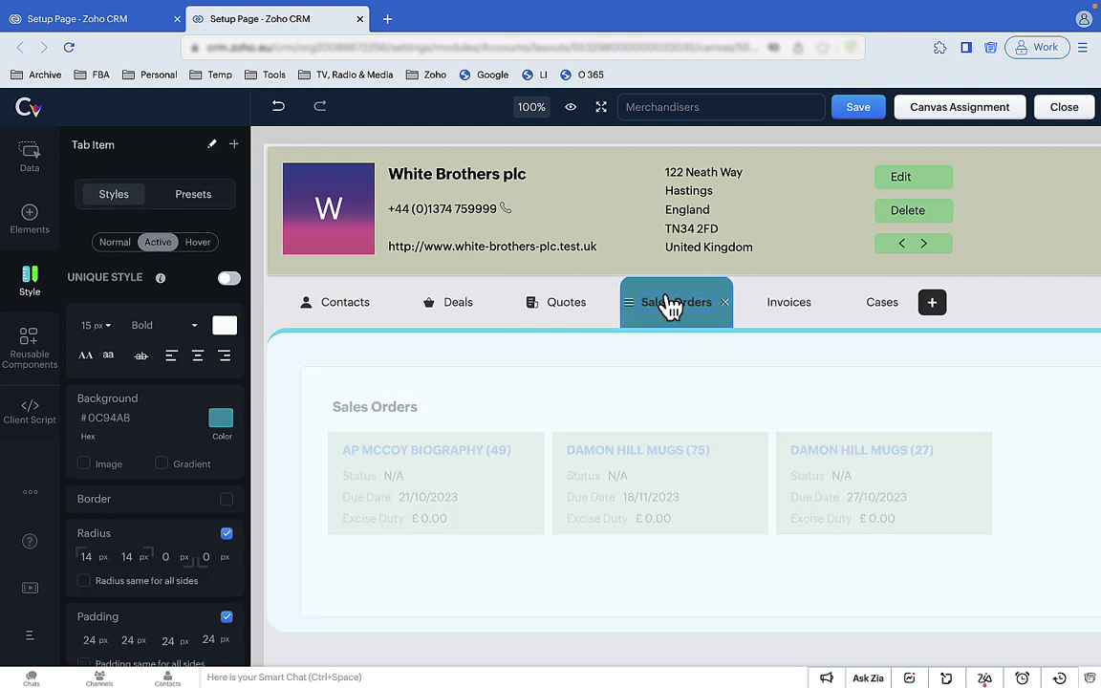
{"action": "right_click", "coordinate": [669, 309]}
{"action": "mouse_move", "coordinate": [673, 309]}
{"action": "scroll", "coordinate": [892, 383], "scroll_direction": "down", "scroll_amount": 3}
{"action": "left_click", "coordinate": [813, 361]}
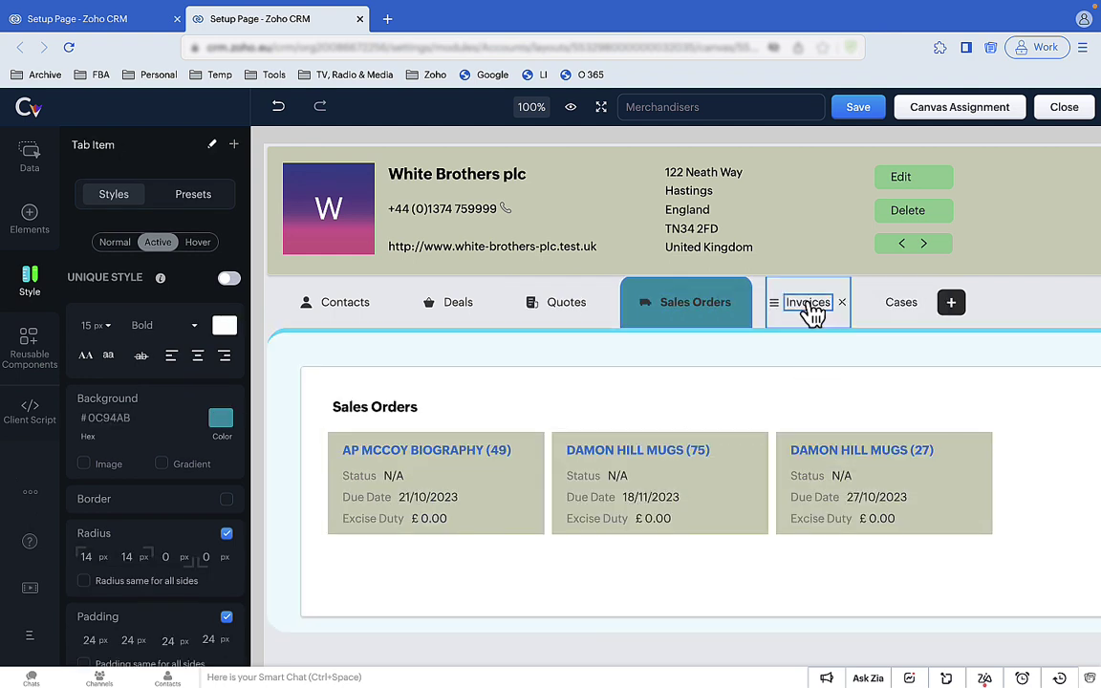
Show a dollar coin icon on Invoices and a headset icon on Cases.
{"action": "left_click", "coordinate": [807, 306]}
{"action": "right_click", "coordinate": [808, 306]}
{"action": "mouse_move", "coordinate": [856, 313]}
{"action": "scroll", "coordinate": [1016, 374], "scroll_direction": "down", "scroll_amount": 3}
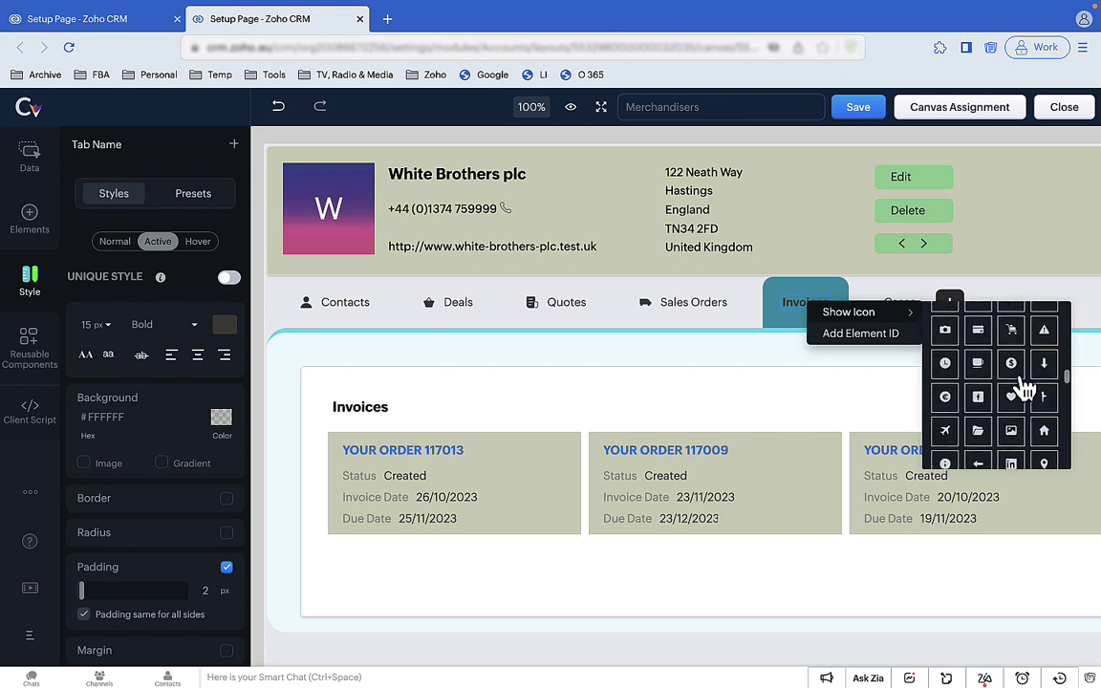
{"action": "left_click", "coordinate": [1021, 382]}
{"action": "left_click", "coordinate": [918, 304]}
{"action": "right_click", "coordinate": [918, 304]}
{"action": "mouse_move", "coordinate": [956, 312]}
{"action": "scroll", "coordinate": [890, 355], "scroll_direction": "down", "scroll_amount": 1}
{"action": "left_click", "coordinate": [889, 356]}
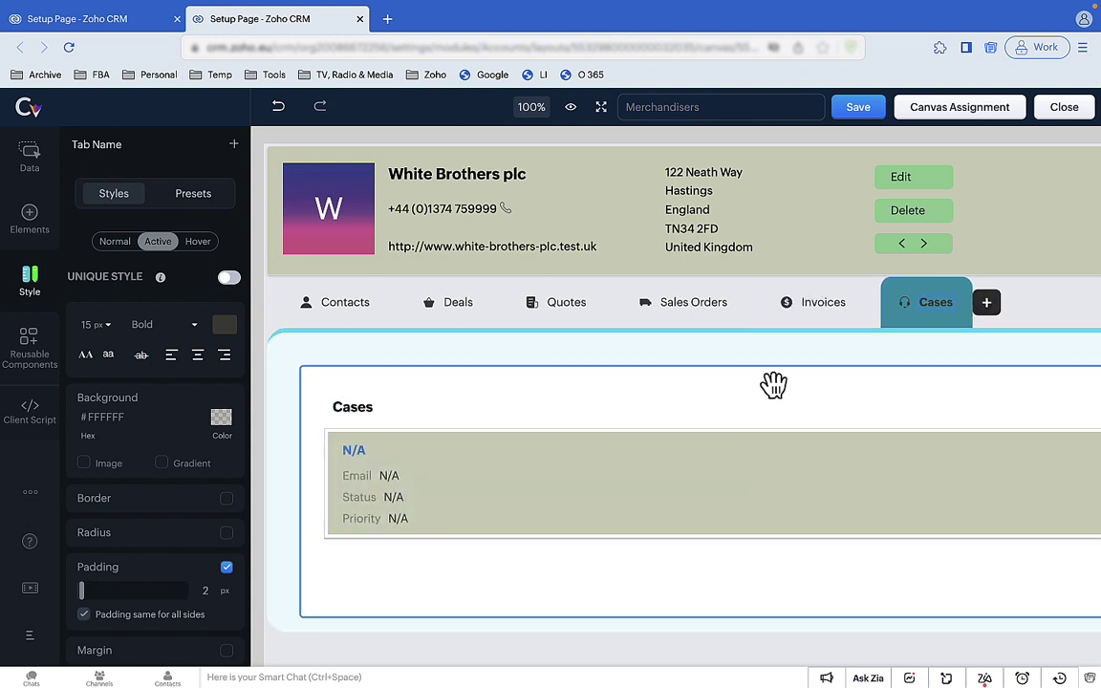
{"action": "left_click", "coordinate": [263, 399]}
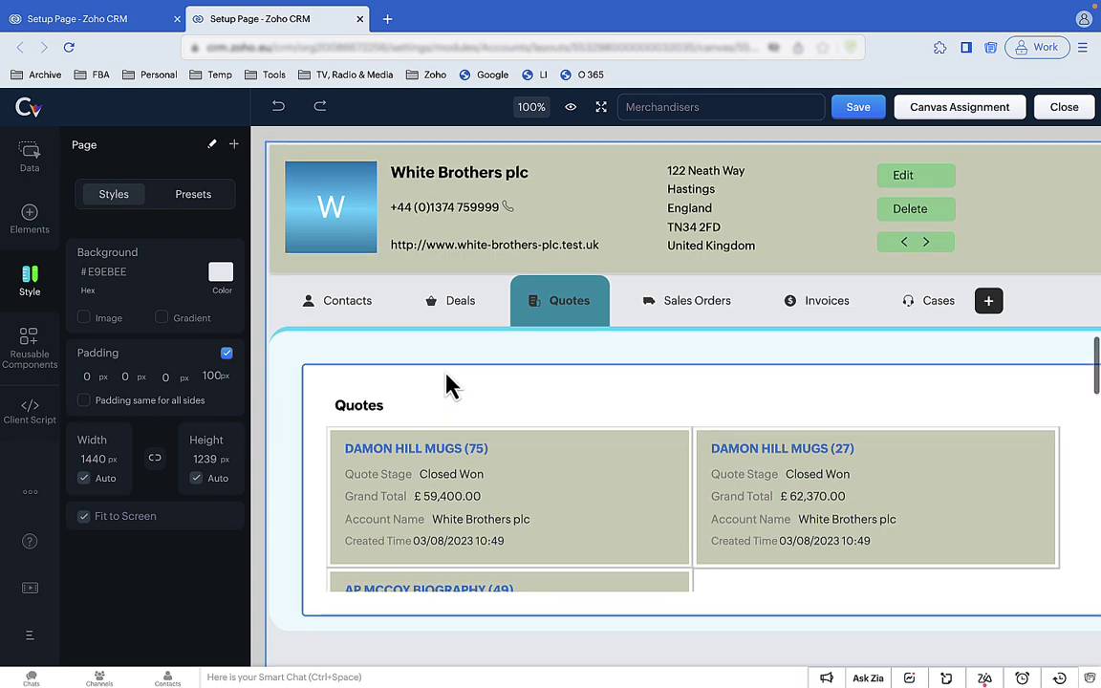
Assign the Merchandisers canvas to Merchandisers Account Managers and save the assignment.
{"action": "left_click", "coordinate": [937, 111]}
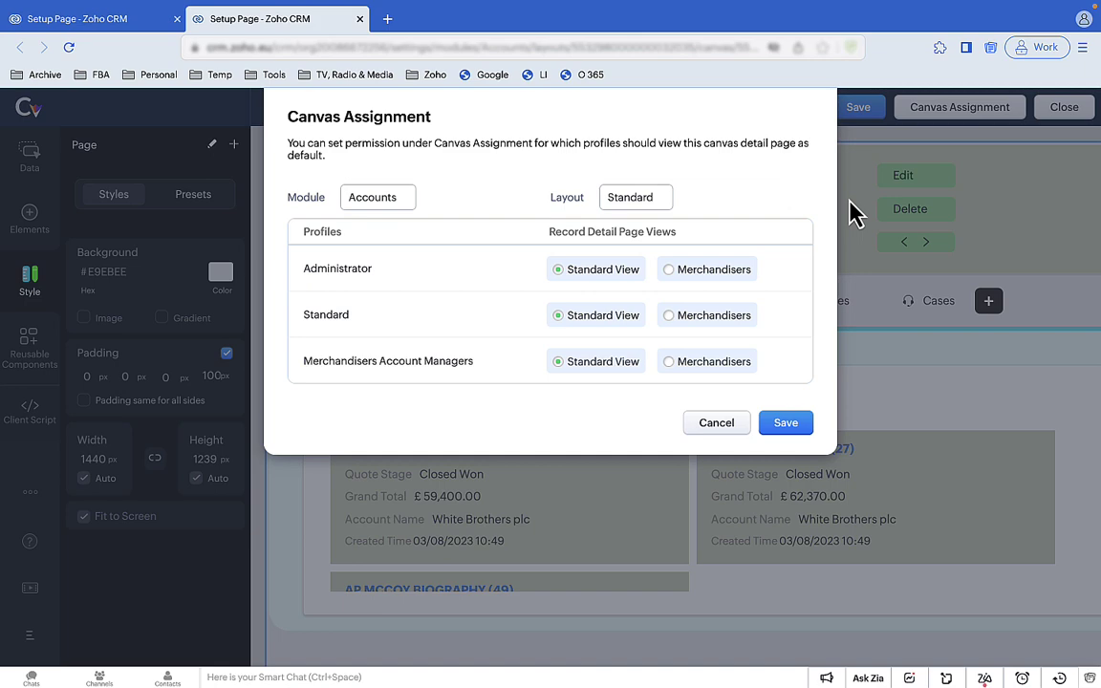
{"action": "left_click", "coordinate": [700, 365]}
{"action": "left_click", "coordinate": [786, 426]}
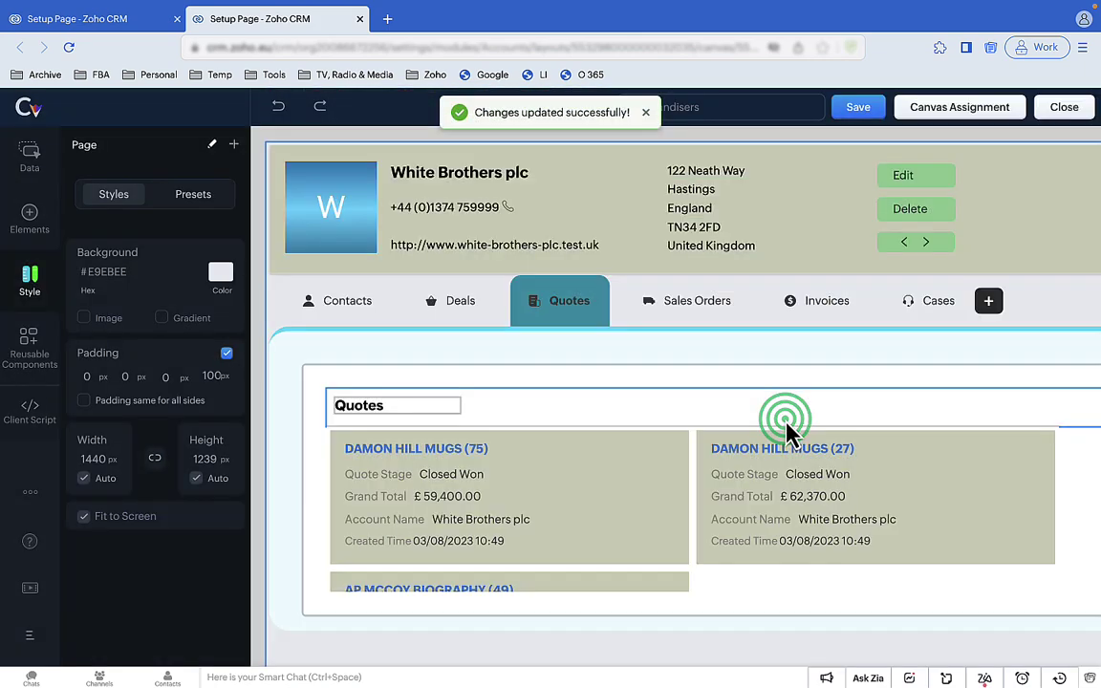